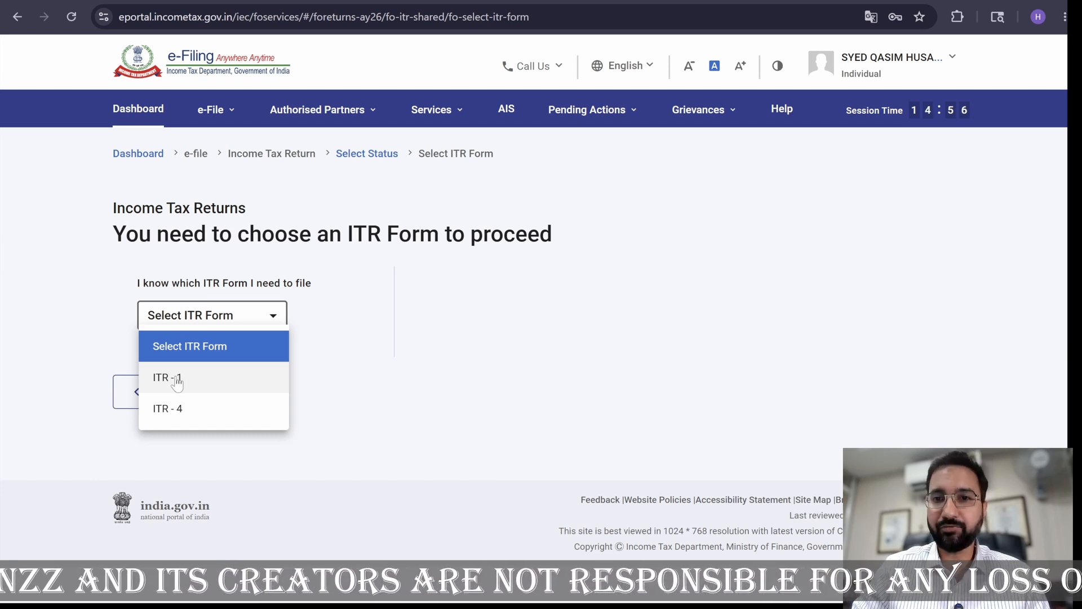
- Choose ITR-1 as the income tax return form and proceed with it
{"action": "left_click", "coordinate": [178, 382]}
{"action": "scroll", "coordinate": [485, 372], "scroll_direction": "down", "scroll_amount": 2}
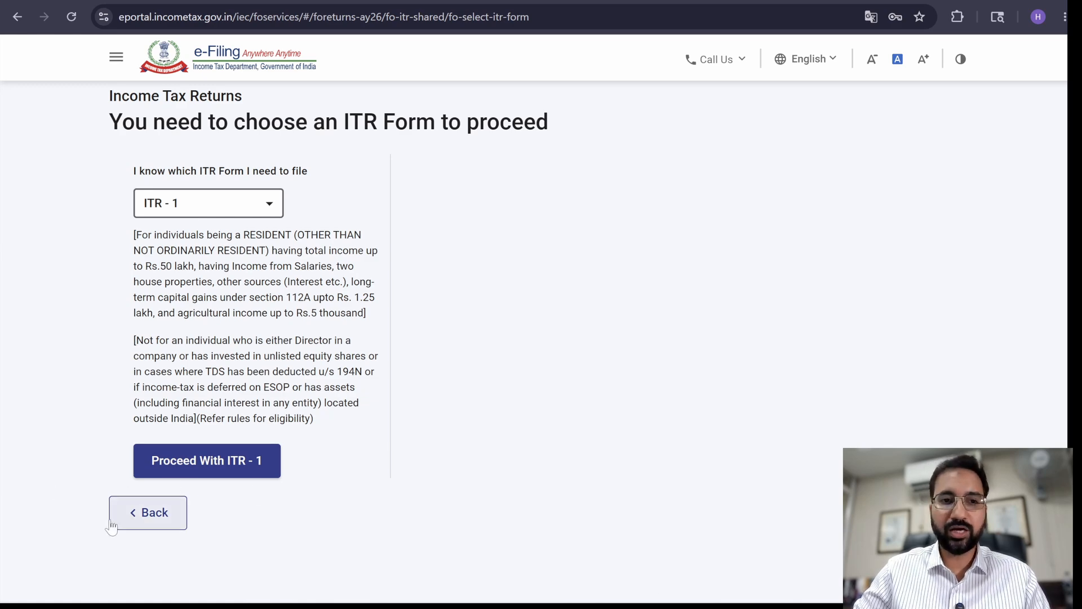
{"action": "left_click", "coordinate": [224, 471]}
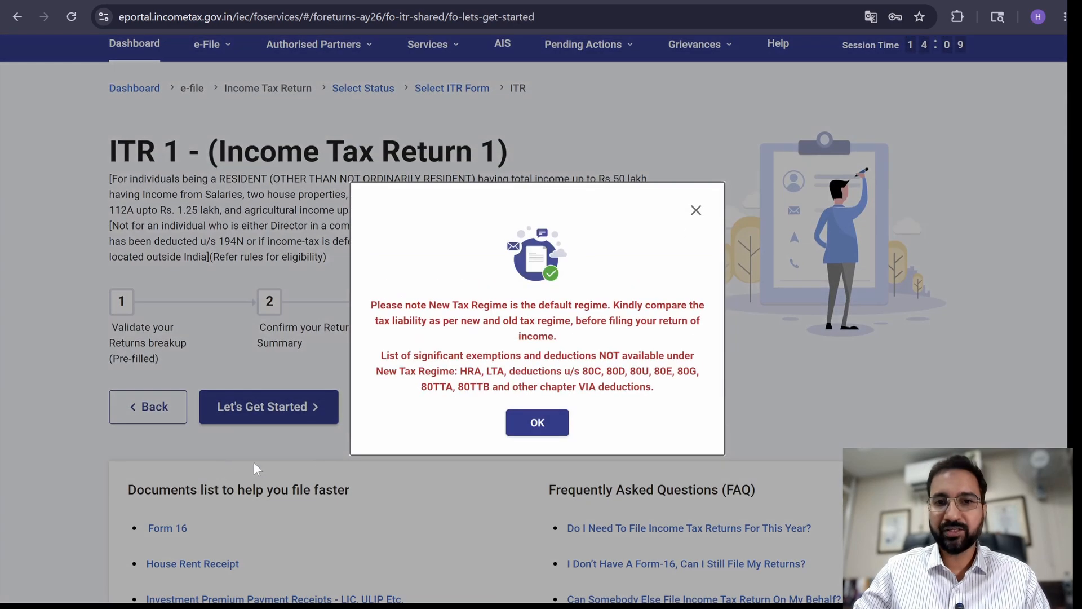
- Acknowledge the notice about the default New Tax Regime and get started with the ITR-1 return
{"action": "left_click", "coordinate": [556, 424]}
{"action": "scroll", "coordinate": [529, 414], "scroll_direction": "down", "scroll_amount": 3}
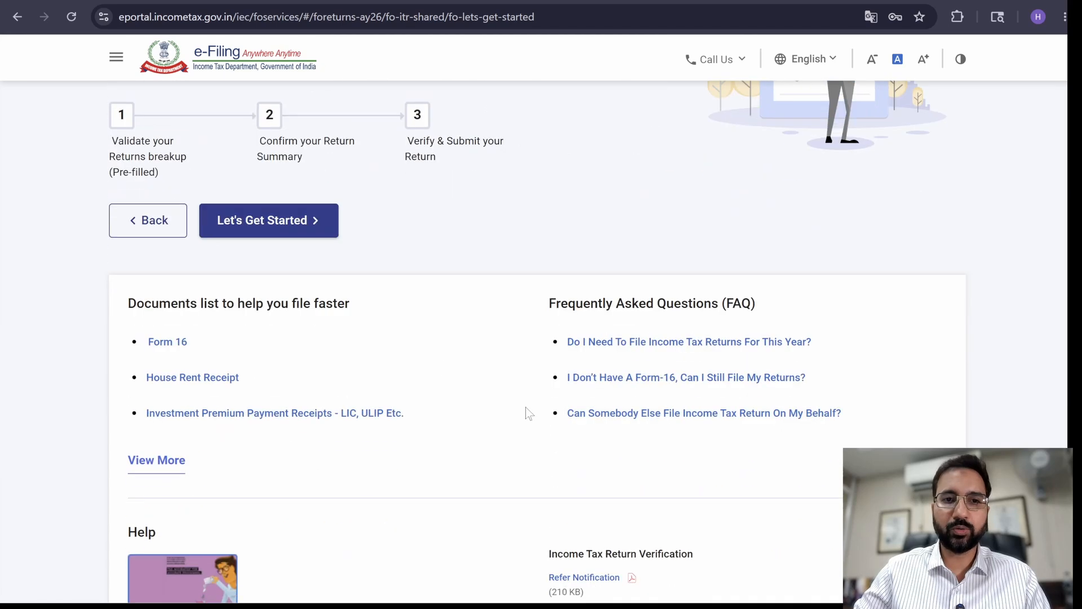
{"action": "left_click", "coordinate": [287, 223]}
- Set the reason for filing to taxable income being more than the basic exemption limit and continue
{"action": "scroll", "coordinate": [667, 266], "scroll_direction": "down", "scroll_amount": 3}
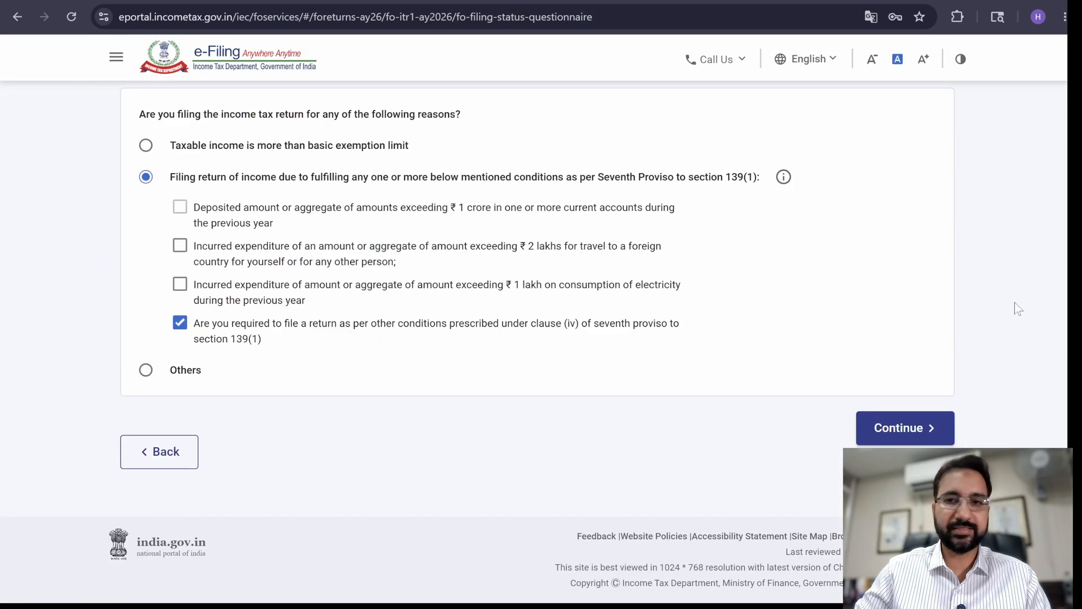
{"action": "scroll", "coordinate": [639, 295], "scroll_direction": "up", "scroll_amount": 3}
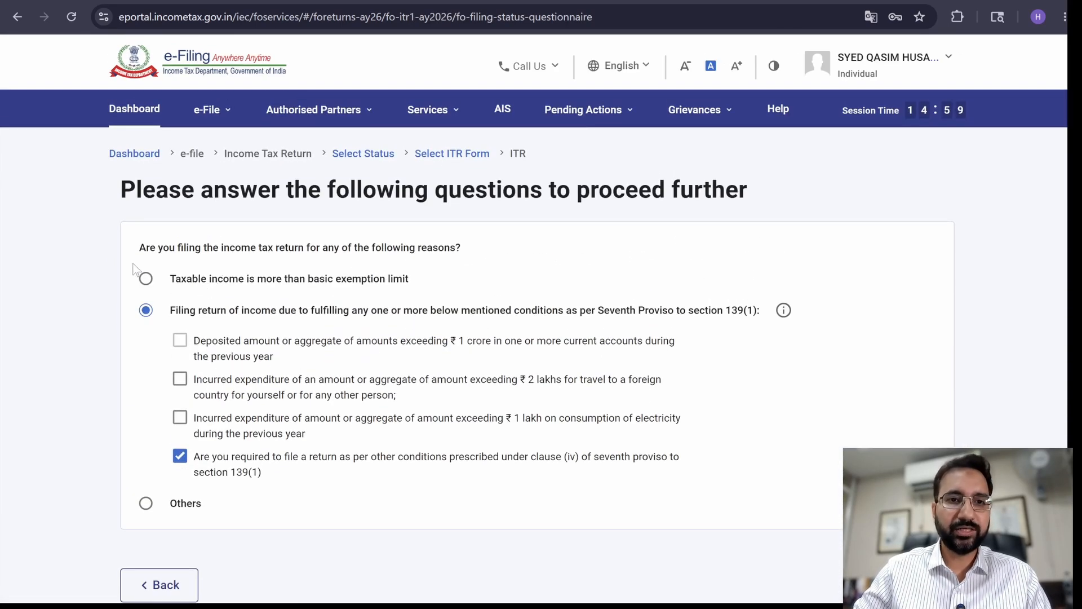
{"action": "left_click", "coordinate": [145, 280]}
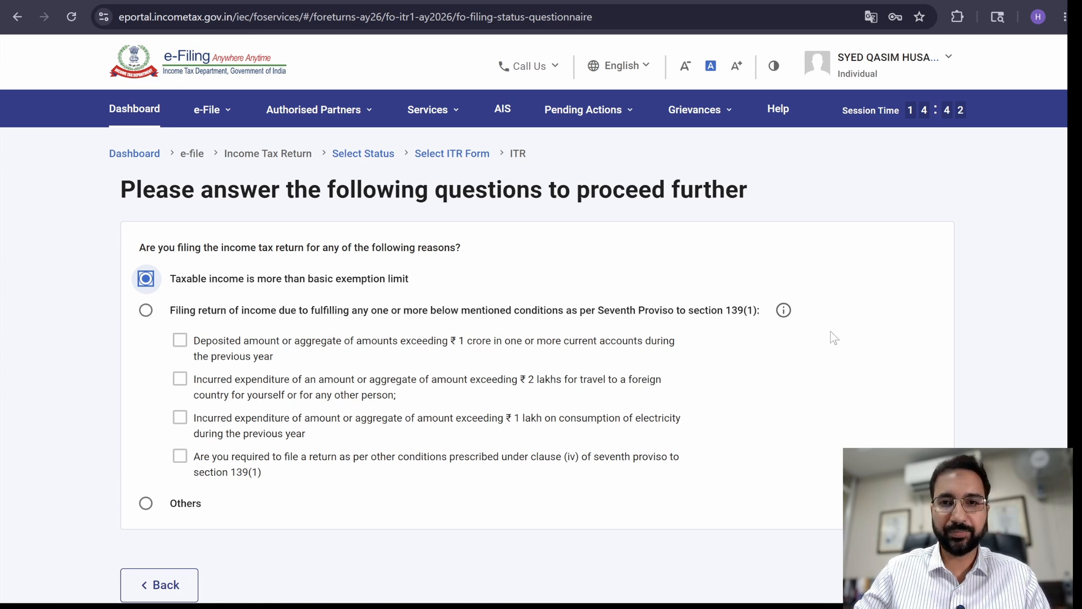
{"action": "left_click", "coordinate": [146, 310]}
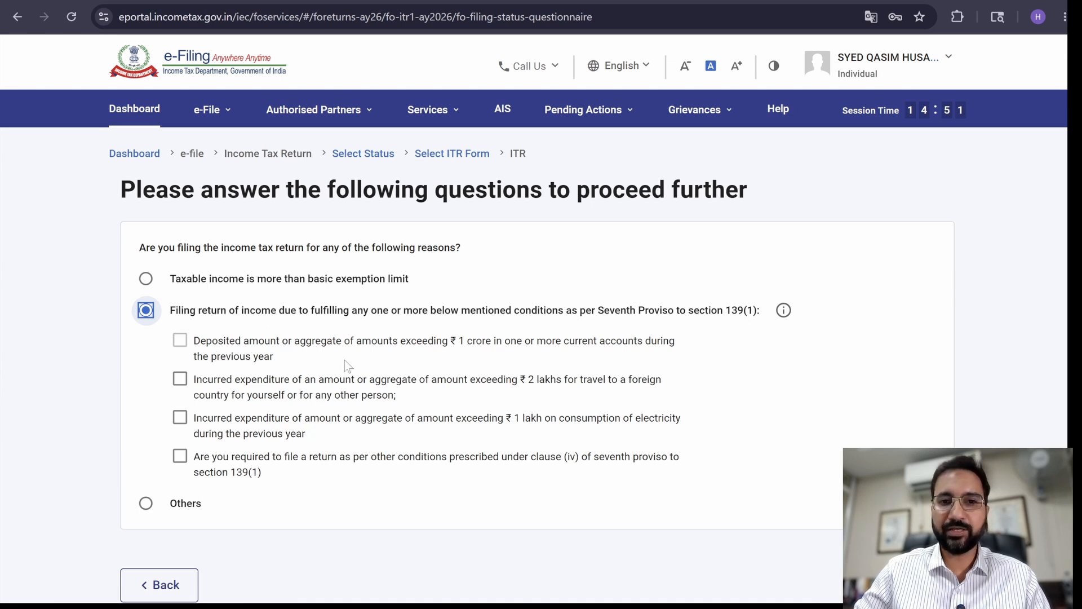
{"action": "left_click", "coordinate": [147, 505]}
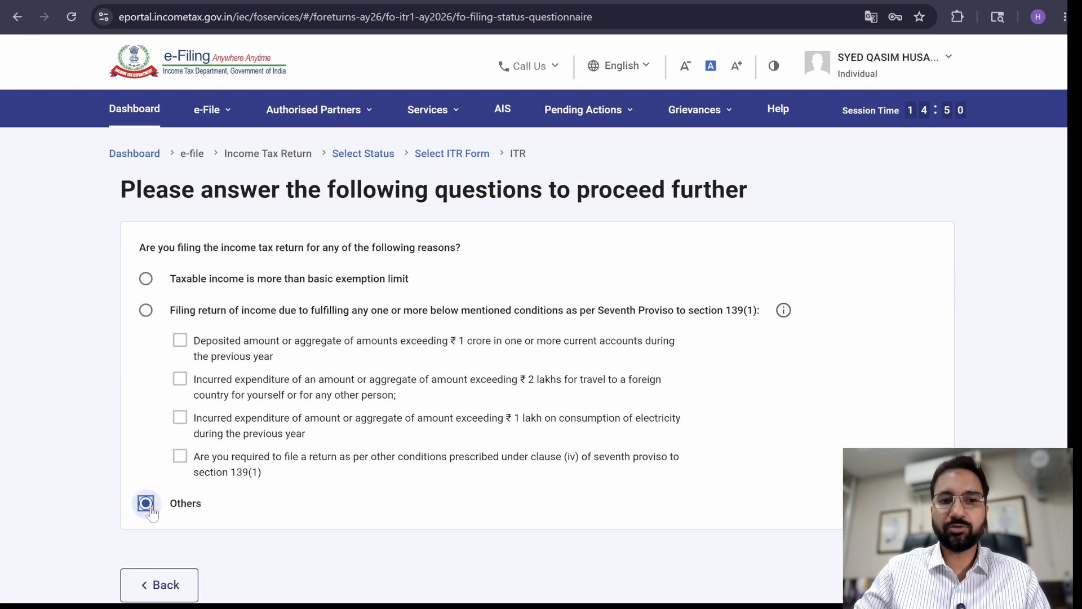
{"action": "left_click", "coordinate": [147, 280]}
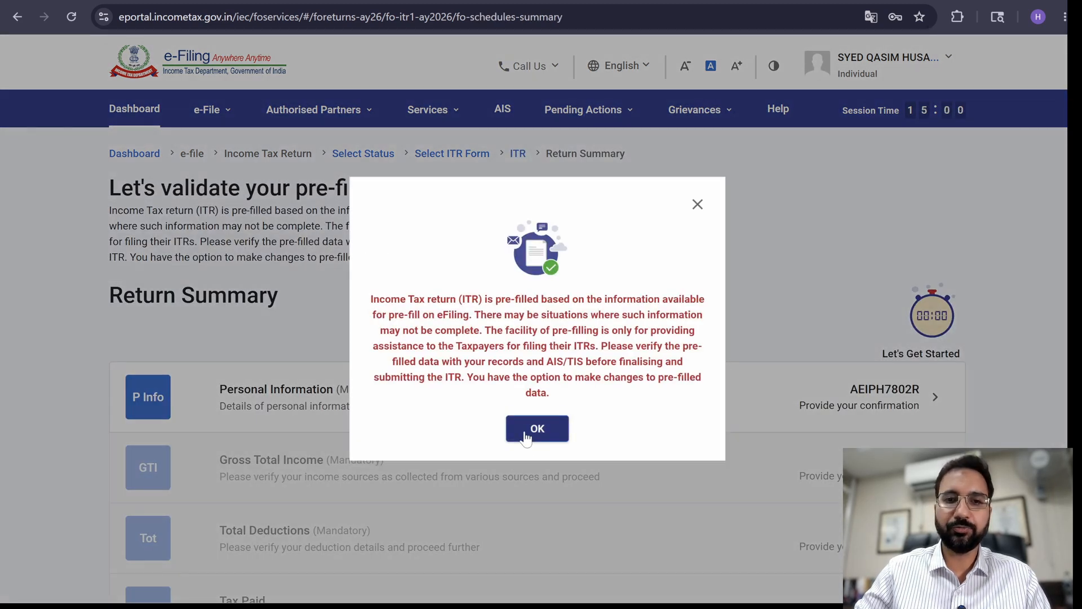
- Acknowledge the pre-filled data notice and open the Personal Information section of the return summary
{"action": "left_click", "coordinate": [538, 429]}
{"action": "scroll", "coordinate": [648, 478], "scroll_direction": "down", "scroll_amount": 3}
{"action": "left_click", "coordinate": [817, 305]}
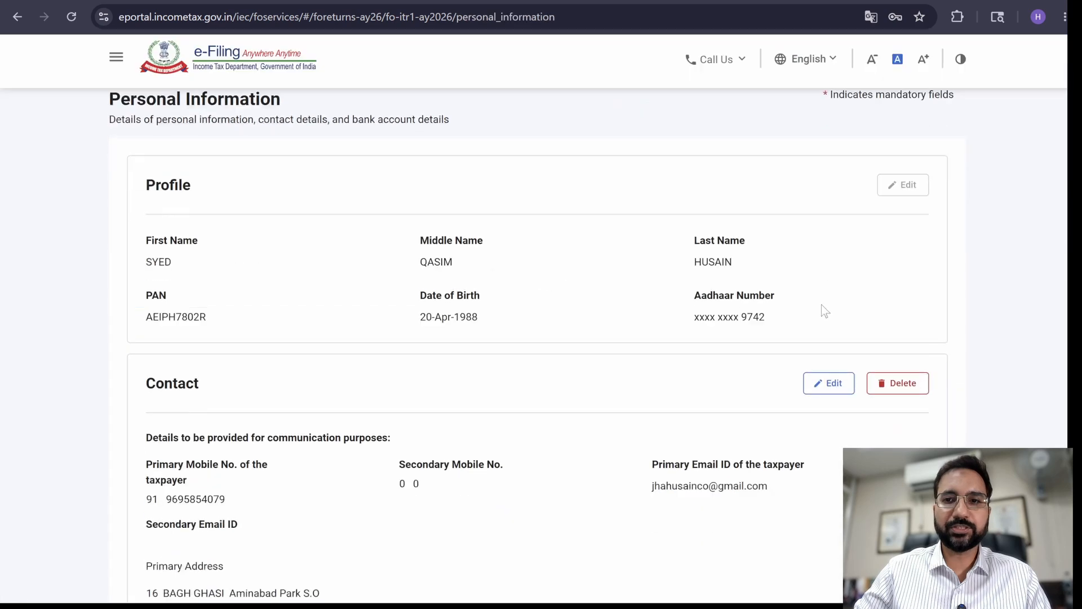
- Set the Nature of Employment to Others in the personal information
{"action": "scroll", "coordinate": [787, 372], "scroll_direction": "down", "scroll_amount": 3}
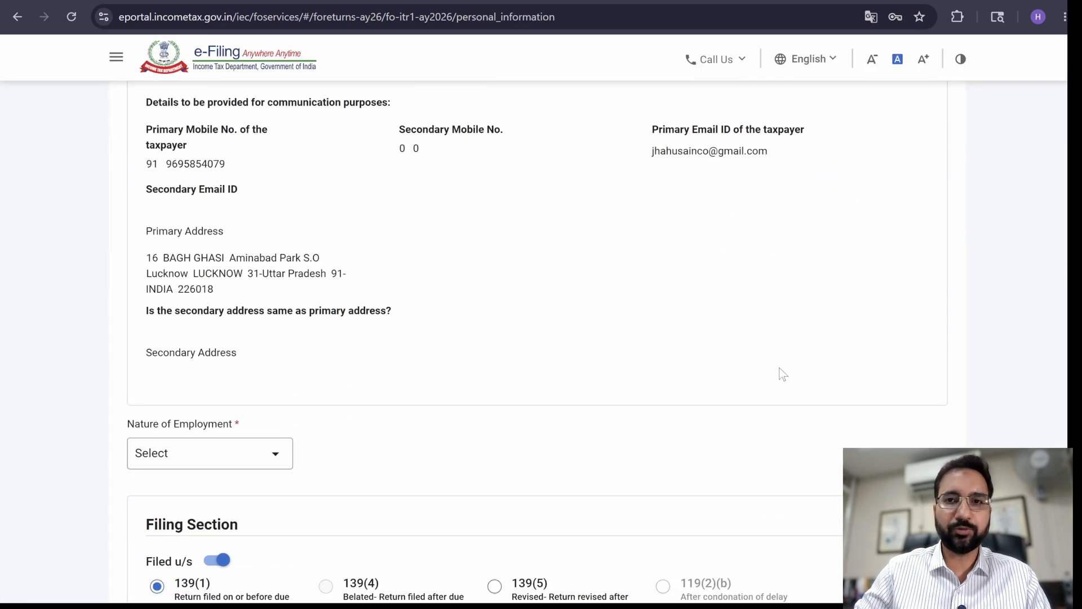
{"action": "scroll", "coordinate": [778, 373], "scroll_direction": "down", "scroll_amount": 6}
{"action": "scroll", "coordinate": [774, 372], "scroll_direction": "up", "scroll_amount": 2}
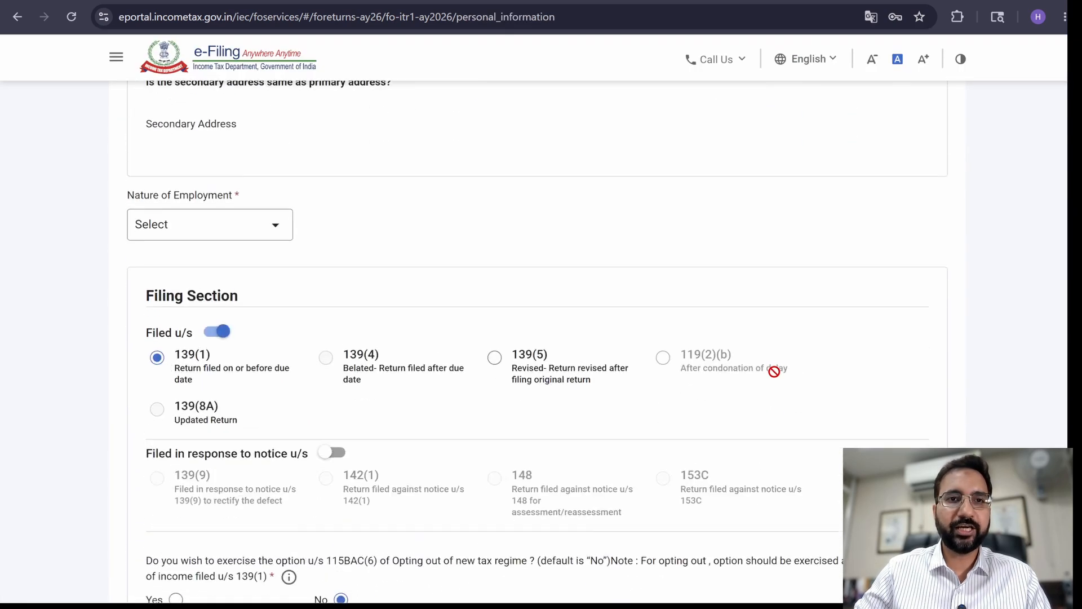
{"action": "left_click", "coordinate": [271, 237]}
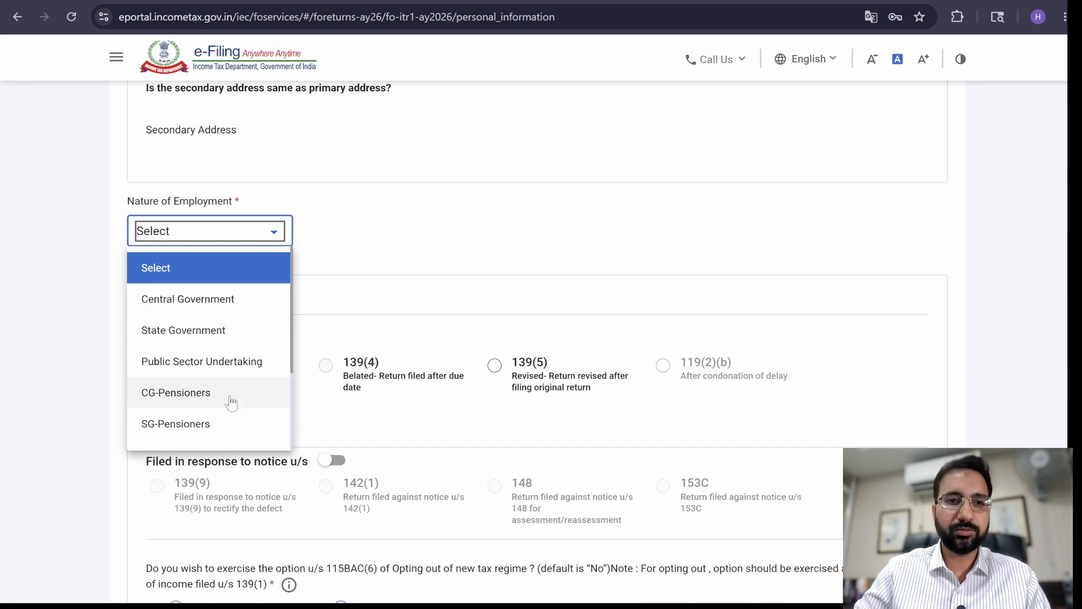
{"action": "scroll", "coordinate": [228, 395], "scroll_direction": "down", "scroll_amount": 1}
{"action": "left_click", "coordinate": [482, 252]}
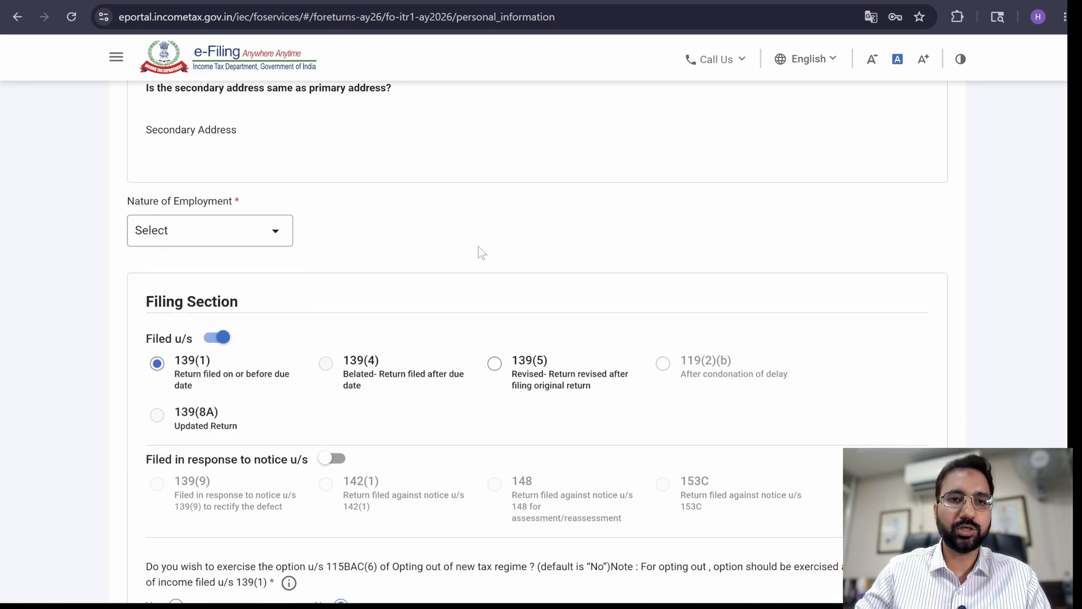
{"action": "scroll", "coordinate": [820, 308], "scroll_direction": "down", "scroll_amount": 1}
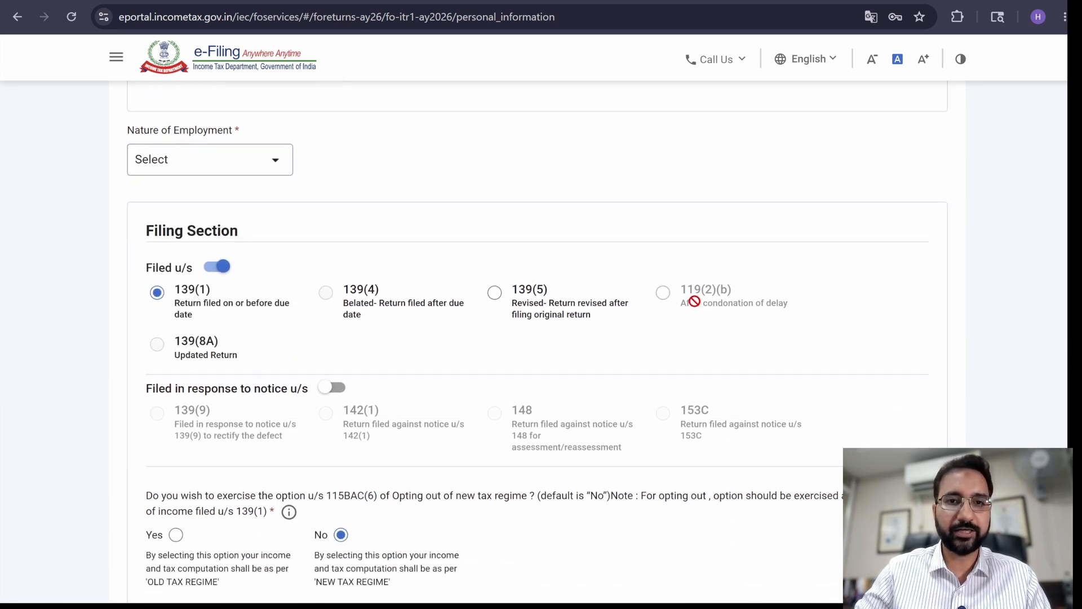
{"action": "left_click", "coordinate": [231, 158]}
{"action": "scroll", "coordinate": [237, 313], "scroll_direction": "down", "scroll_amount": 2}
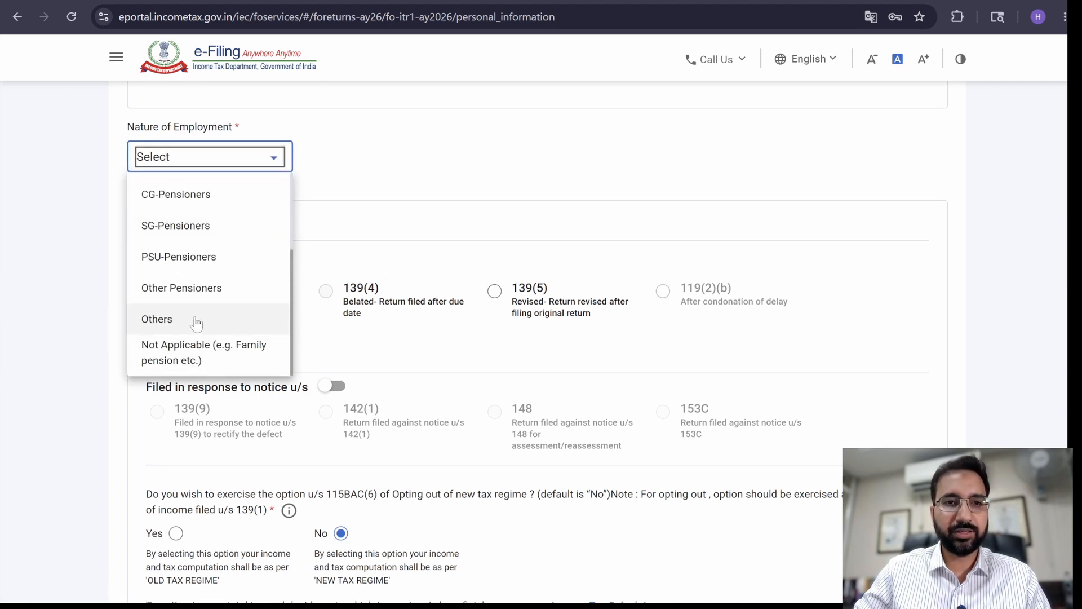
{"action": "left_click", "coordinate": [195, 323]}
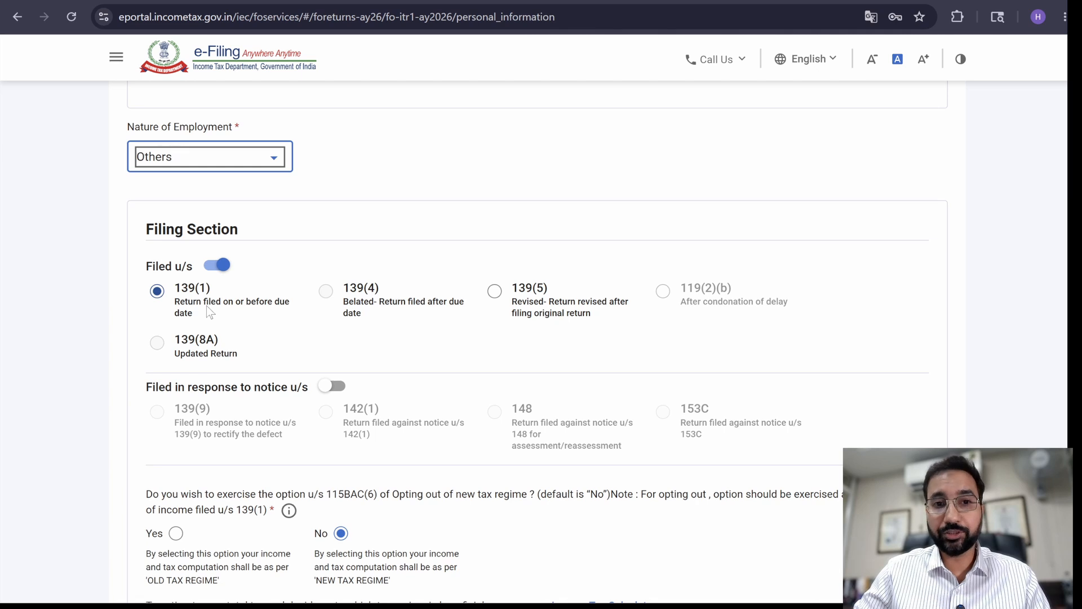
- Check the filing section, tax regime option and bank details, and confirm the Personal Information section
{"action": "scroll", "coordinate": [431, 326], "scroll_direction": "down", "scroll_amount": 3}
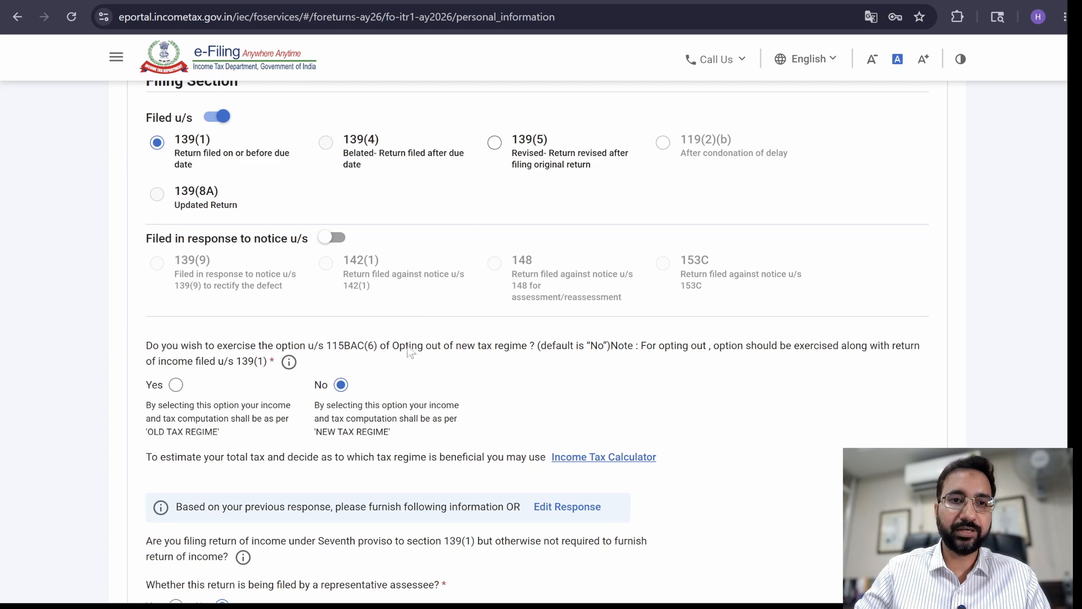
{"action": "scroll", "coordinate": [445, 349], "scroll_direction": "down", "scroll_amount": 2}
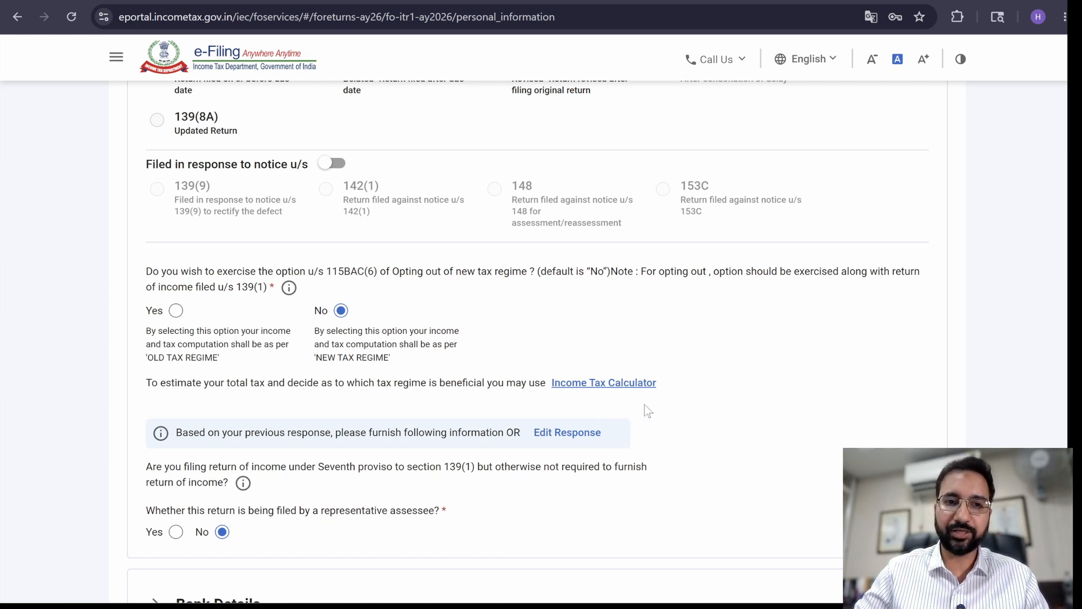
{"action": "scroll", "coordinate": [644, 404], "scroll_direction": "down", "scroll_amount": 1}
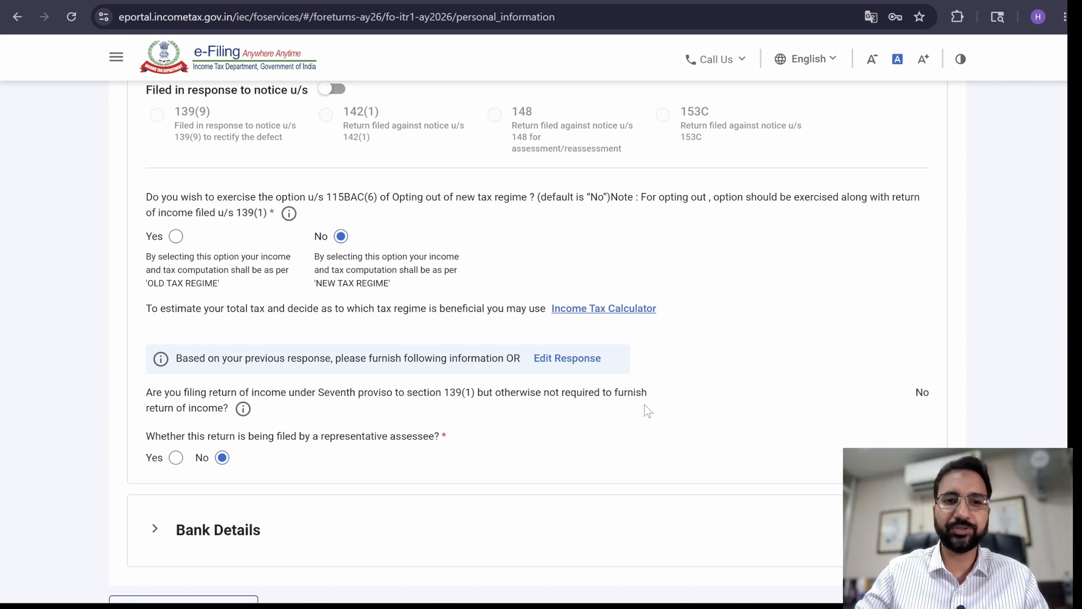
{"action": "scroll", "coordinate": [644, 404], "scroll_direction": "down", "scroll_amount": 1}
{"action": "scroll", "coordinate": [636, 414], "scroll_direction": "down", "scroll_amount": 1}
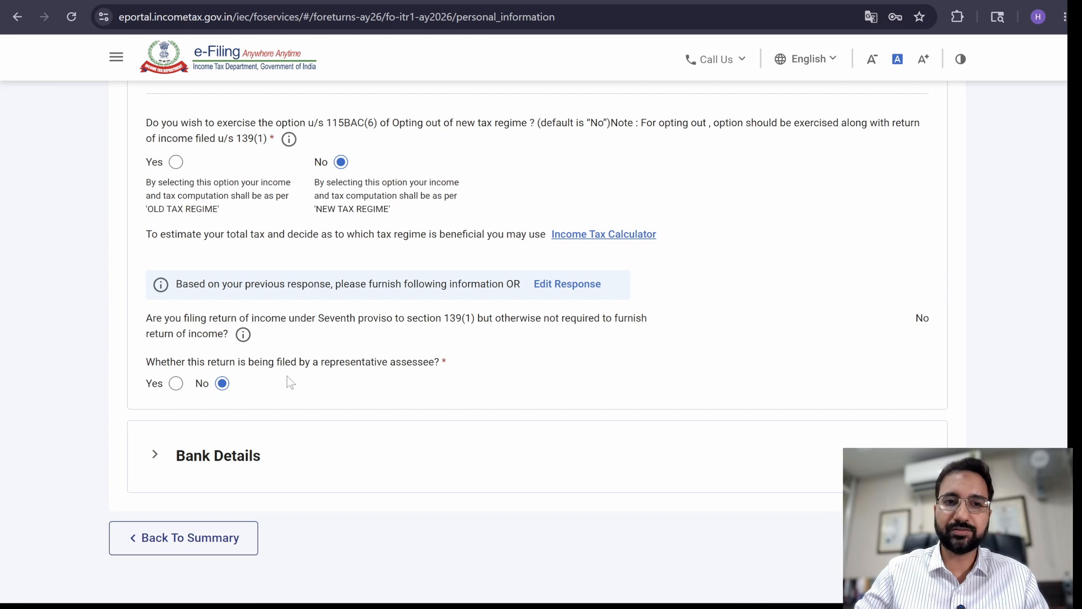
{"action": "left_click", "coordinate": [701, 463]}
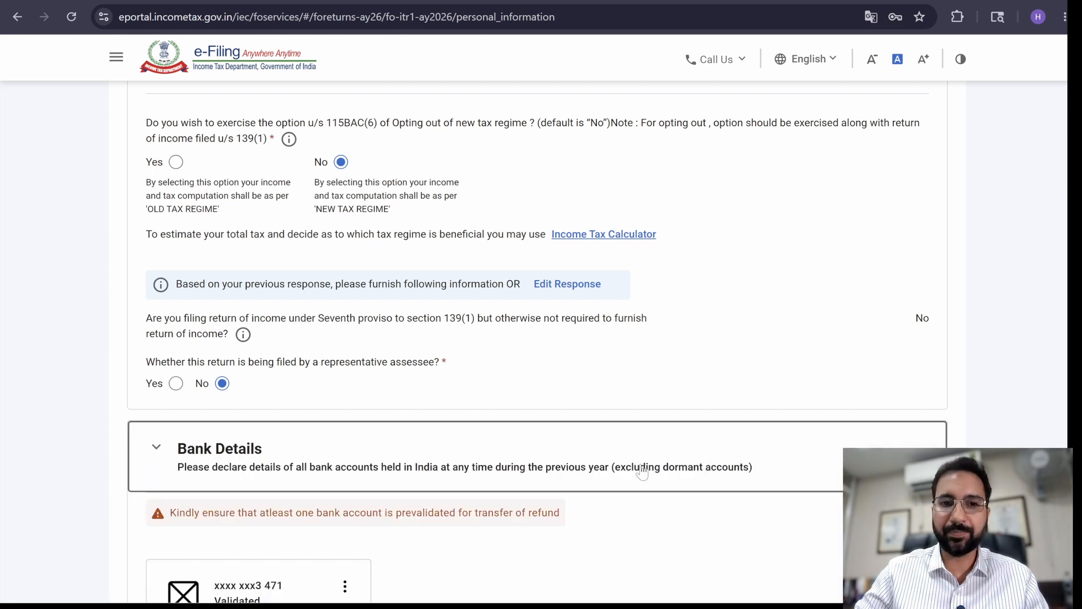
{"action": "left_click", "coordinate": [581, 466]}
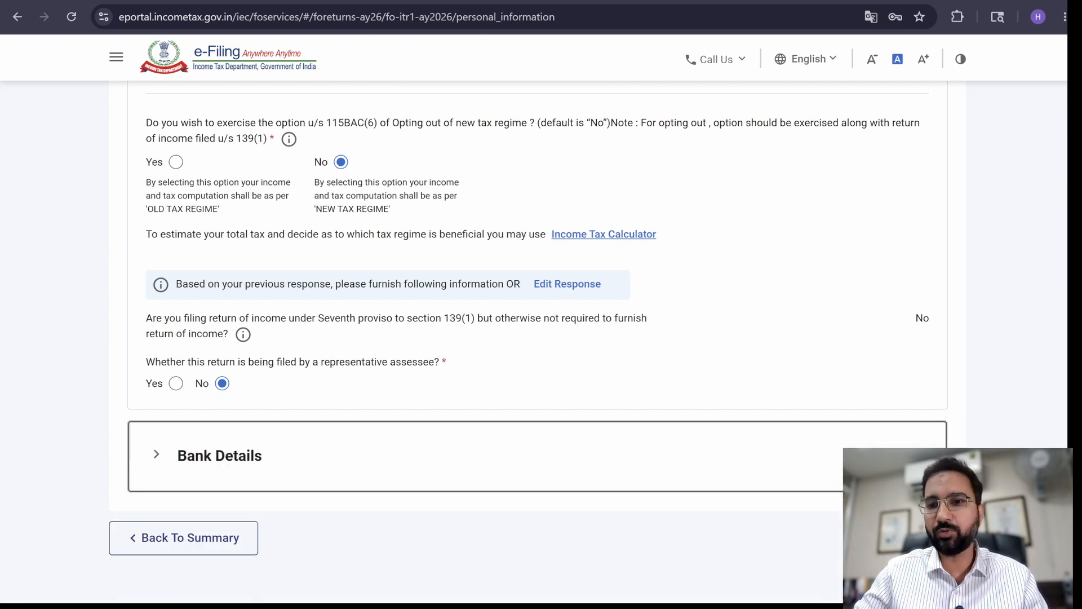
{"action": "left_click", "coordinate": [922, 538]}
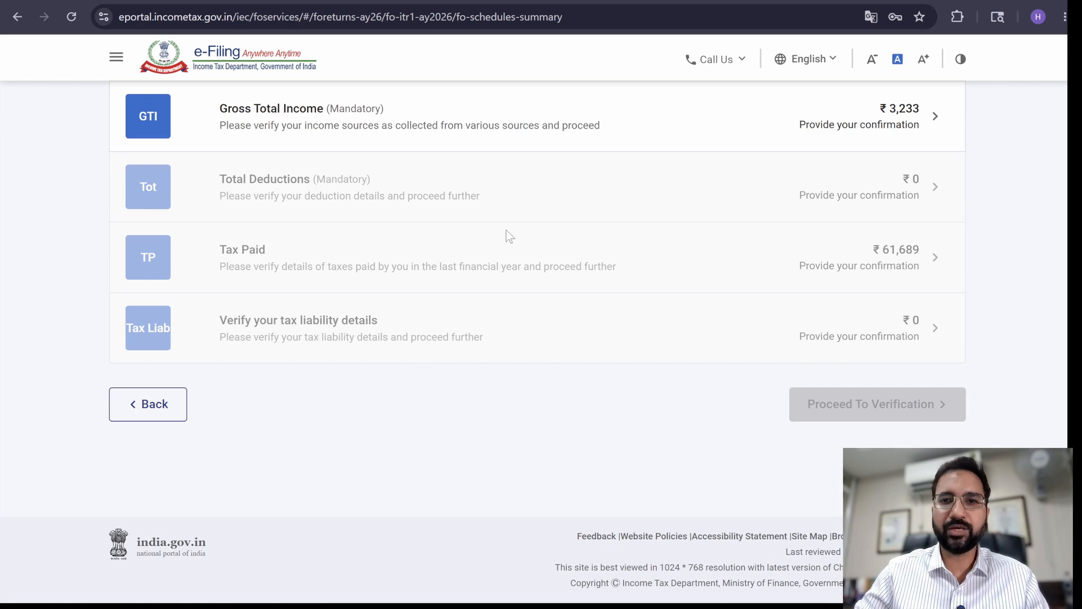
- Open the Gross Total Income section and bring up B1. Income From Salary for editing
{"action": "scroll", "coordinate": [489, 267], "scroll_direction": "up", "scroll_amount": 2}
{"action": "left_click", "coordinate": [563, 261]}
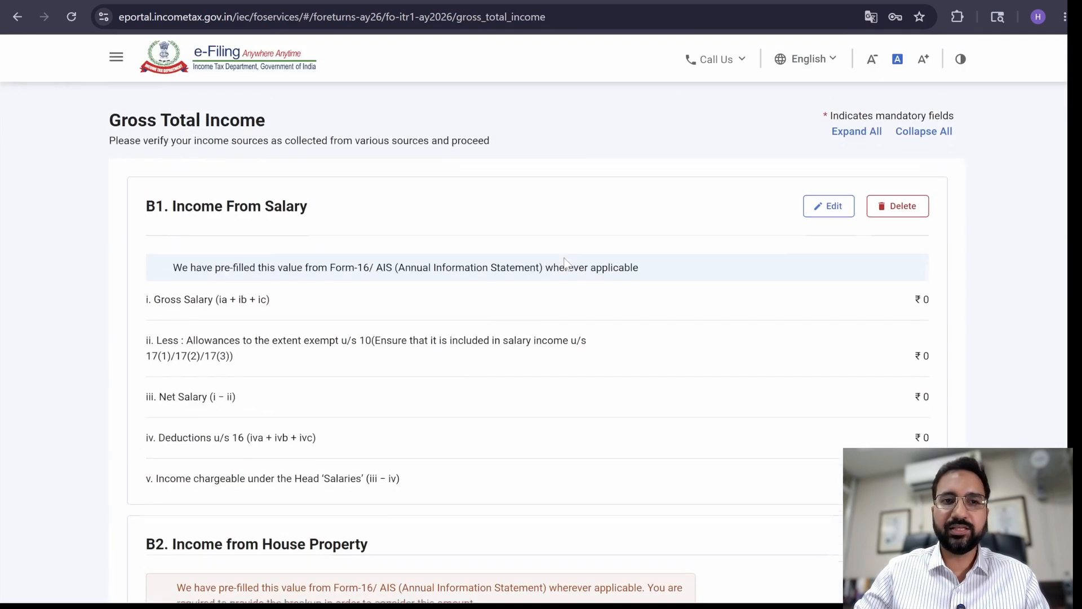
{"action": "scroll", "coordinate": [872, 312], "scroll_direction": "down", "scroll_amount": 1}
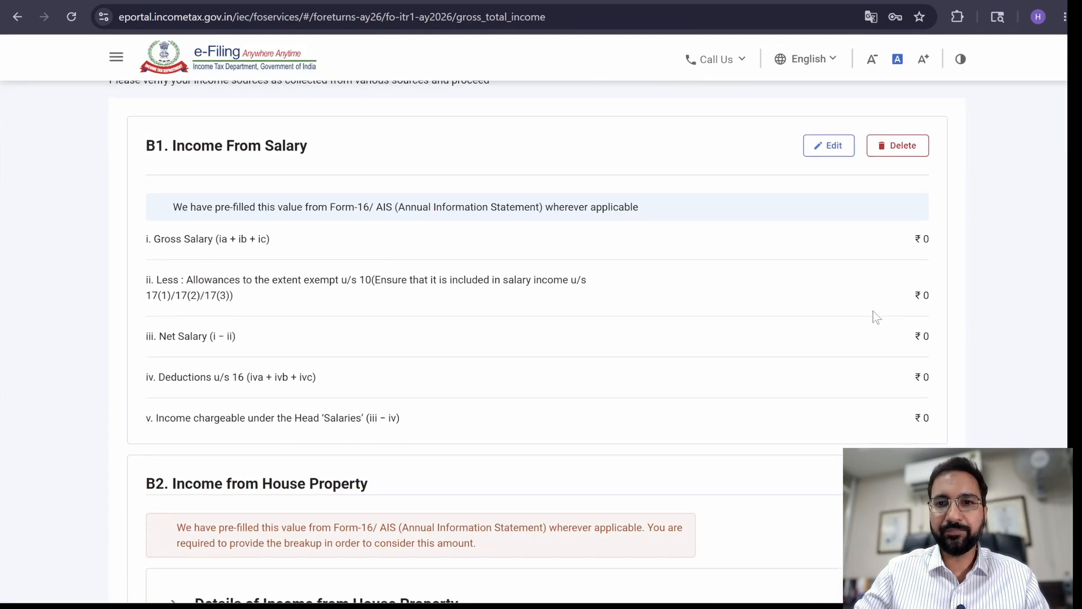
{"action": "left_click", "coordinate": [829, 145]}
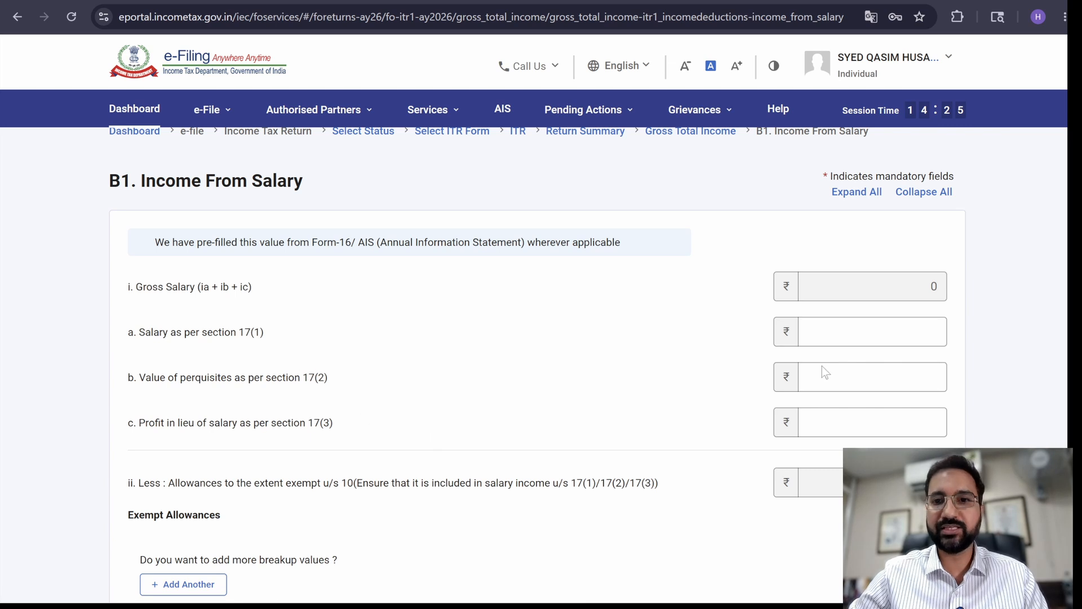
- Examine the salary components, exempt allowances and section 16 deduction fields of the salary income form
{"action": "left_click", "coordinate": [826, 333]}
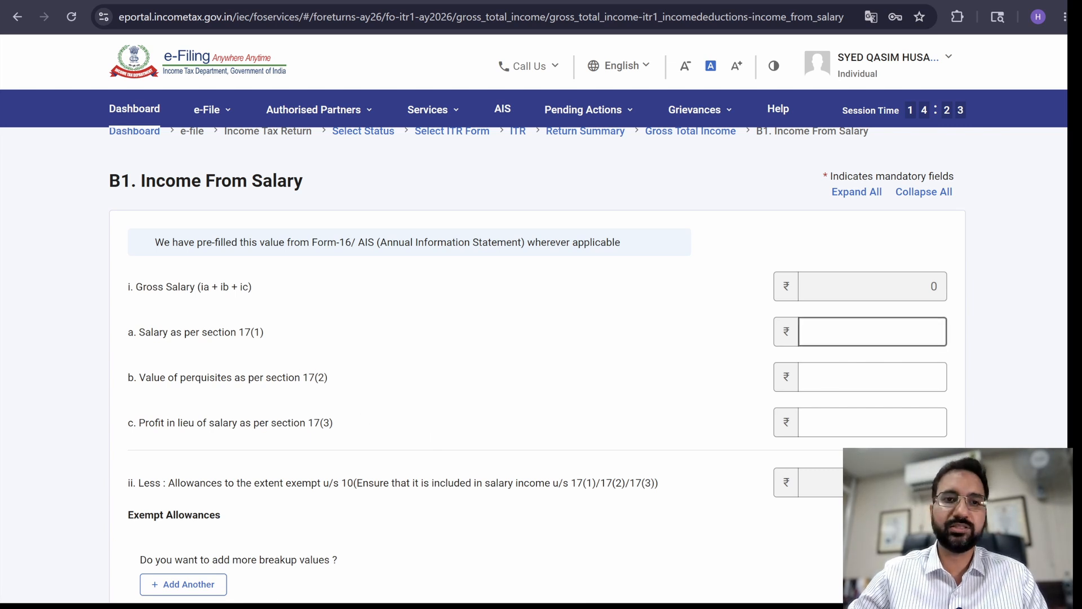
{"action": "left_click", "coordinate": [140, 375]}
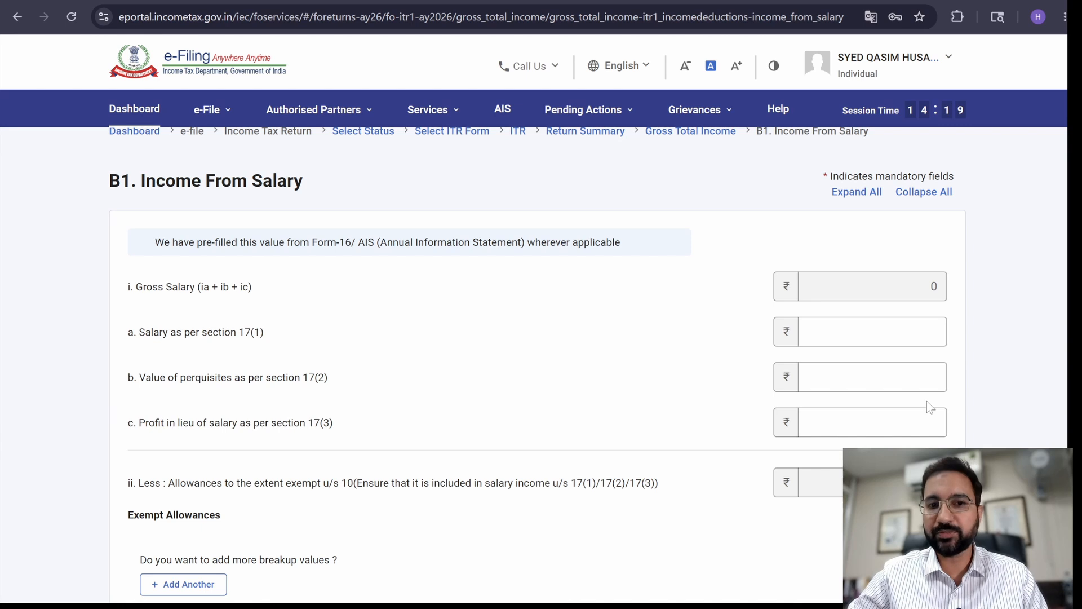
{"action": "left_click", "coordinate": [879, 333]}
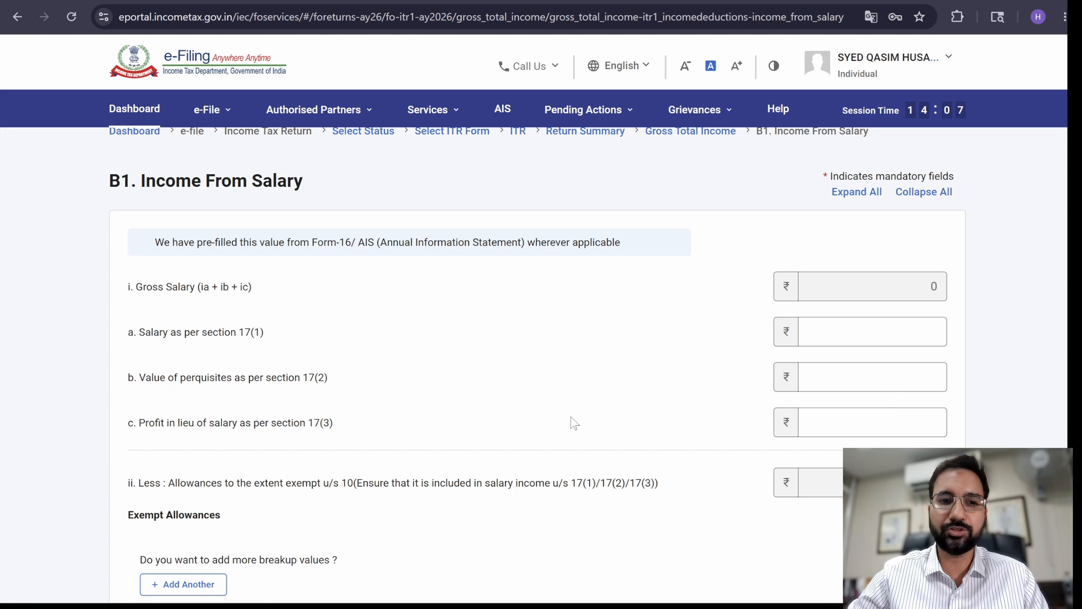
{"action": "scroll", "coordinate": [573, 423], "scroll_direction": "down", "scroll_amount": 2}
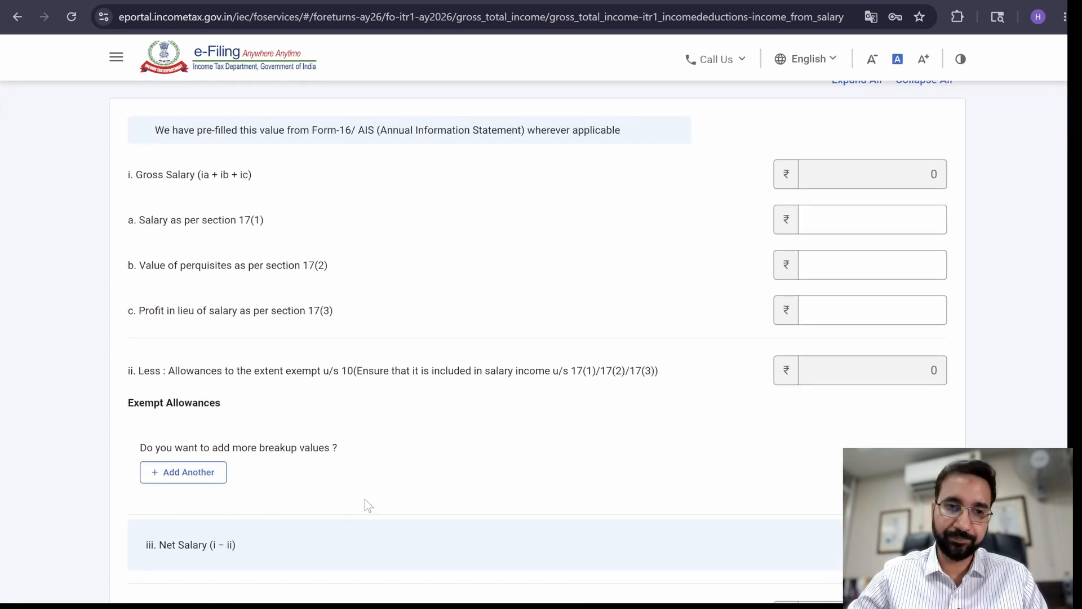
{"action": "scroll", "coordinate": [338, 488], "scroll_direction": "down", "scroll_amount": 1}
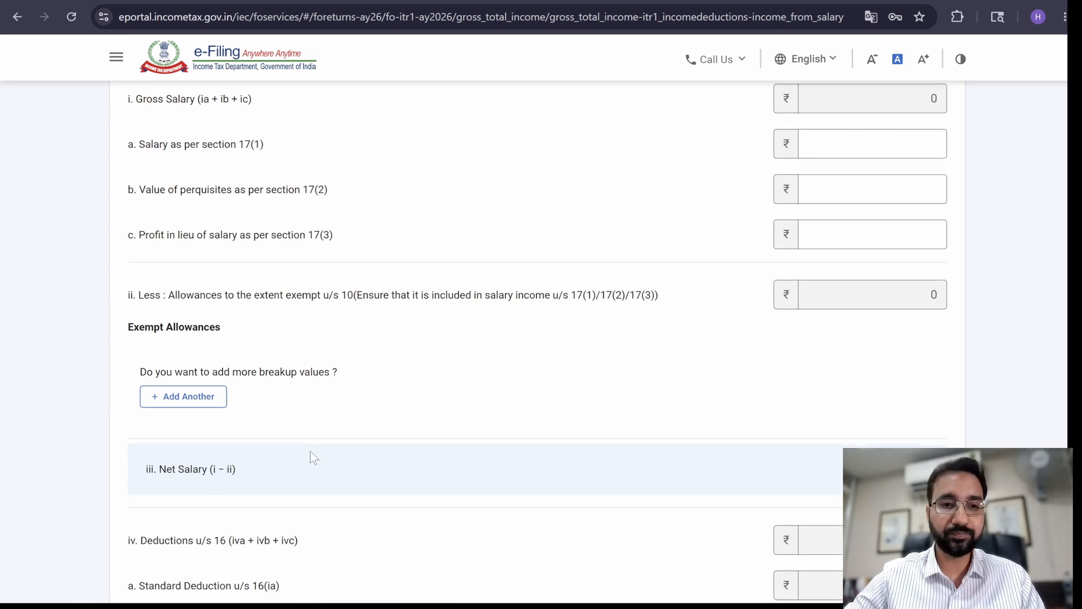
{"action": "scroll", "coordinate": [309, 454], "scroll_direction": "down", "scroll_amount": 3}
{"action": "scroll", "coordinate": [286, 436], "scroll_direction": "down", "scroll_amount": 3}
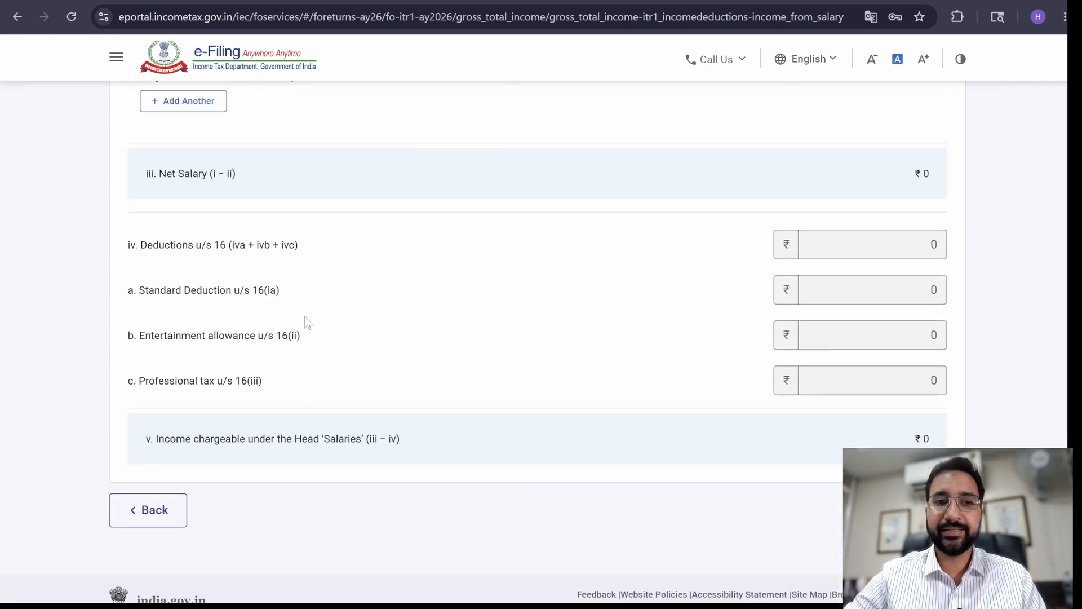
- Enter 500000 as Salary as per section 17(1), check the resulting section 16 deductions, and save the salary income details
{"action": "scroll", "coordinate": [918, 299], "scroll_direction": "up", "scroll_amount": 9}
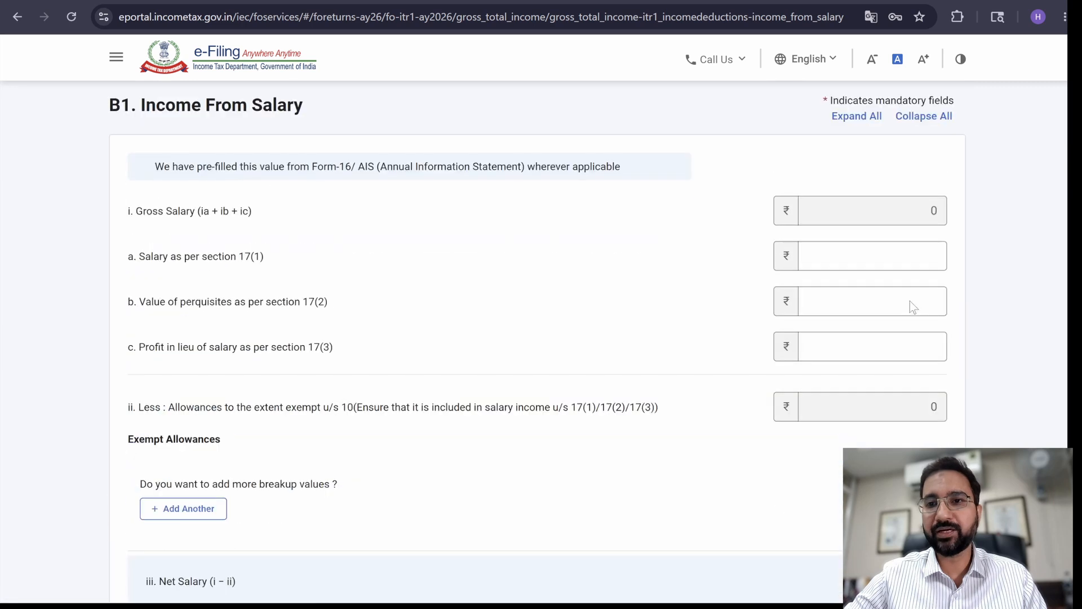
{"action": "left_click", "coordinate": [909, 300]}
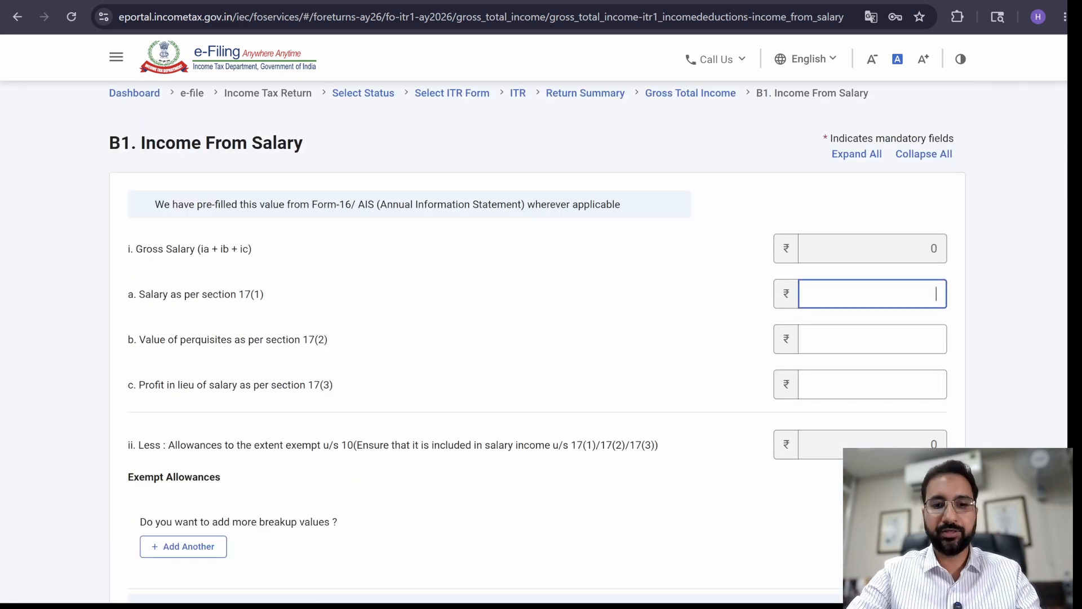
{"action": "type", "text": "500000"}
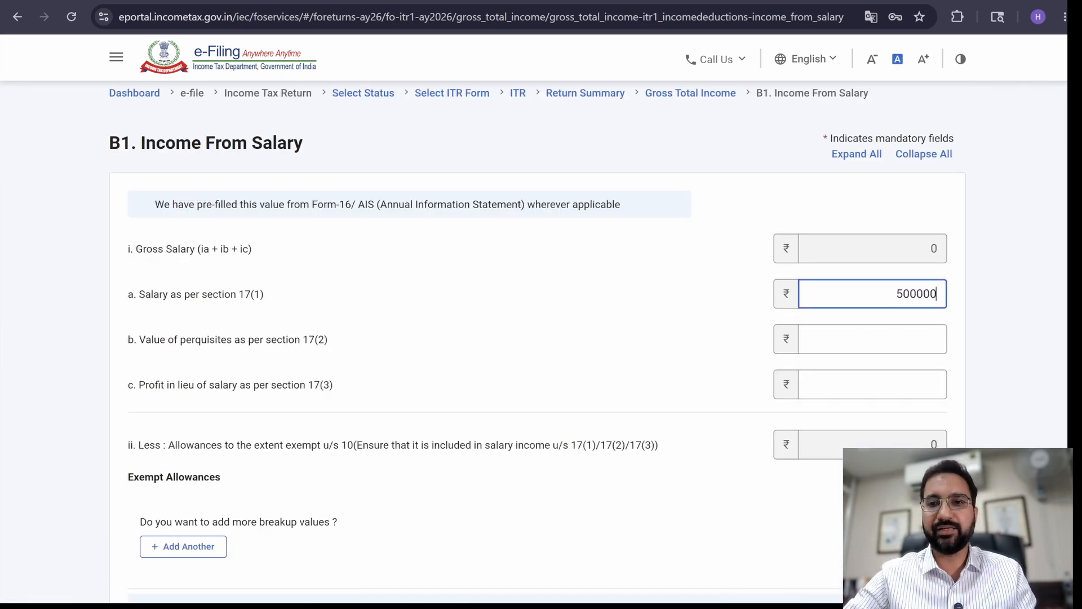
{"action": "key", "text": "Tab"}
{"action": "scroll", "coordinate": [773, 314], "scroll_direction": "down", "scroll_amount": 8}
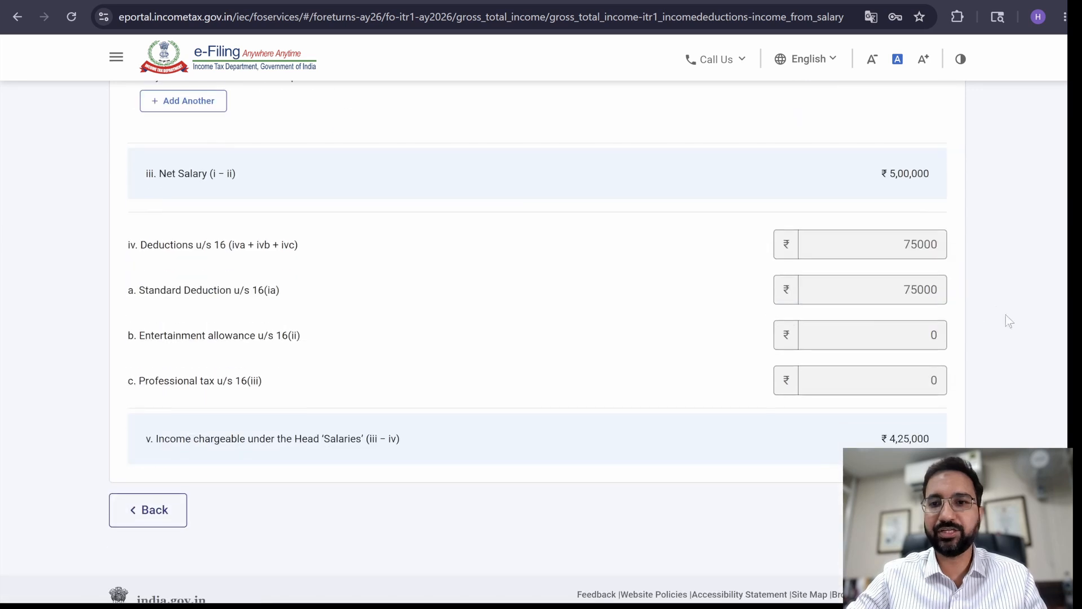
{"action": "left_click", "coordinate": [917, 235]}
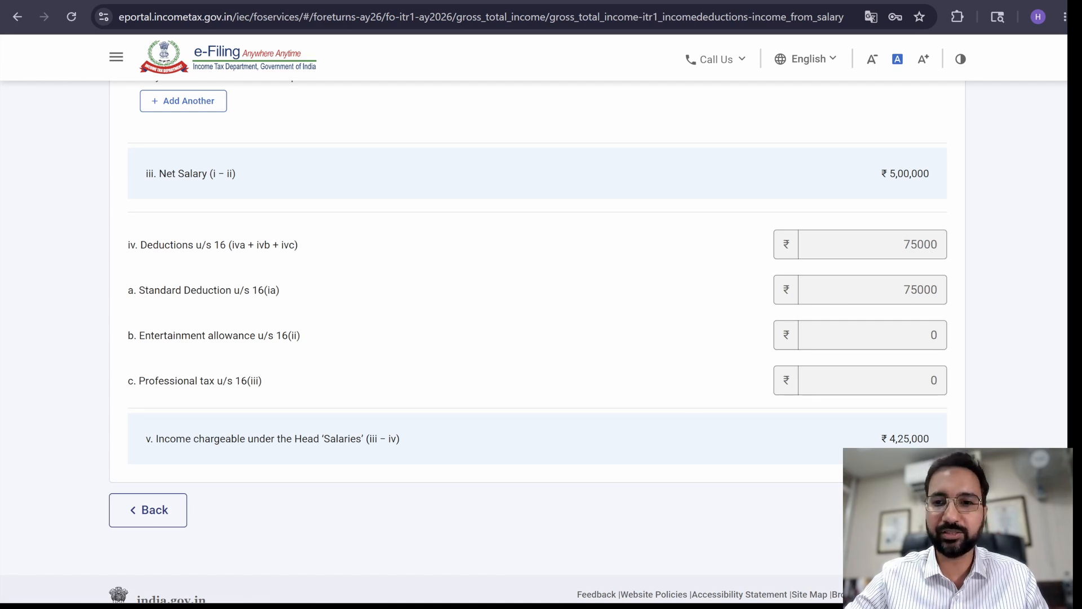
{"action": "left_click", "coordinate": [921, 510]}
{"action": "scroll", "coordinate": [662, 449], "scroll_direction": "up", "scroll_amount": 7}
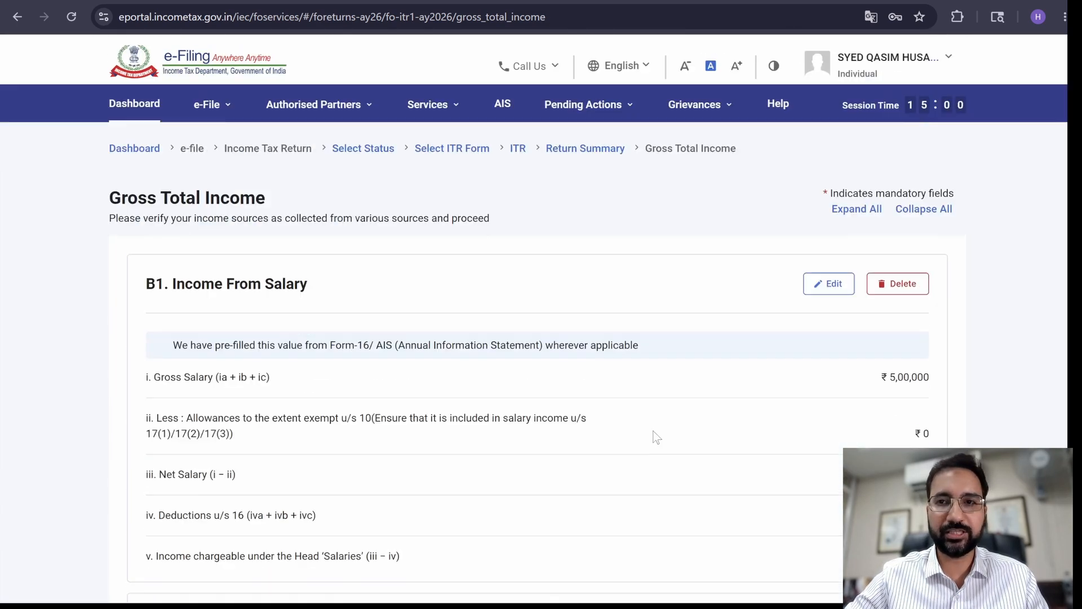
- Expand Details of Income from House Property under B2 and open the form for adding a property
{"action": "scroll", "coordinate": [657, 438], "scroll_direction": "down", "scroll_amount": 5}
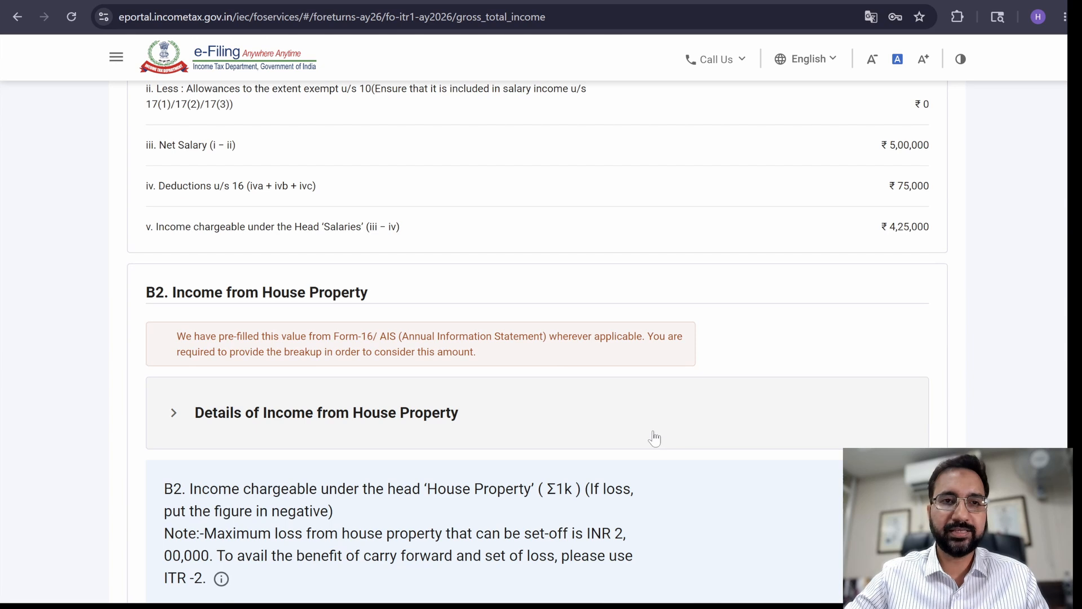
{"action": "scroll", "coordinate": [654, 438], "scroll_direction": "down", "scroll_amount": 4}
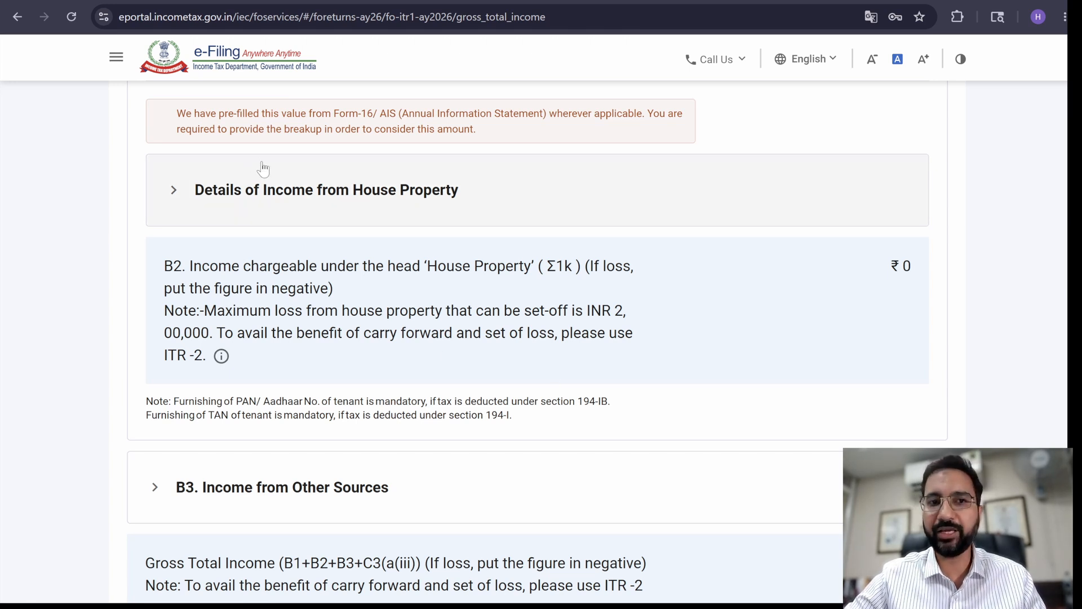
{"action": "left_click", "coordinate": [179, 192]}
{"action": "left_click", "coordinate": [228, 282]}
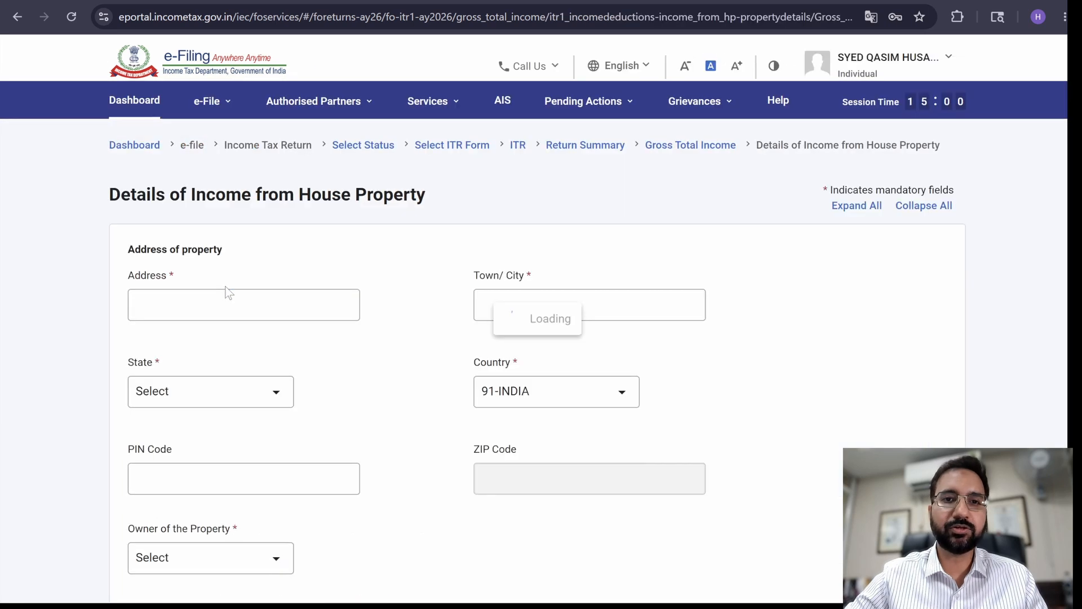
- Examine the house property form's rent, local tax, borrowed capital interest and arrears fields
{"action": "scroll", "coordinate": [381, 322], "scroll_direction": "down", "scroll_amount": 2}
{"action": "scroll", "coordinate": [380, 321], "scroll_direction": "down", "scroll_amount": 8}
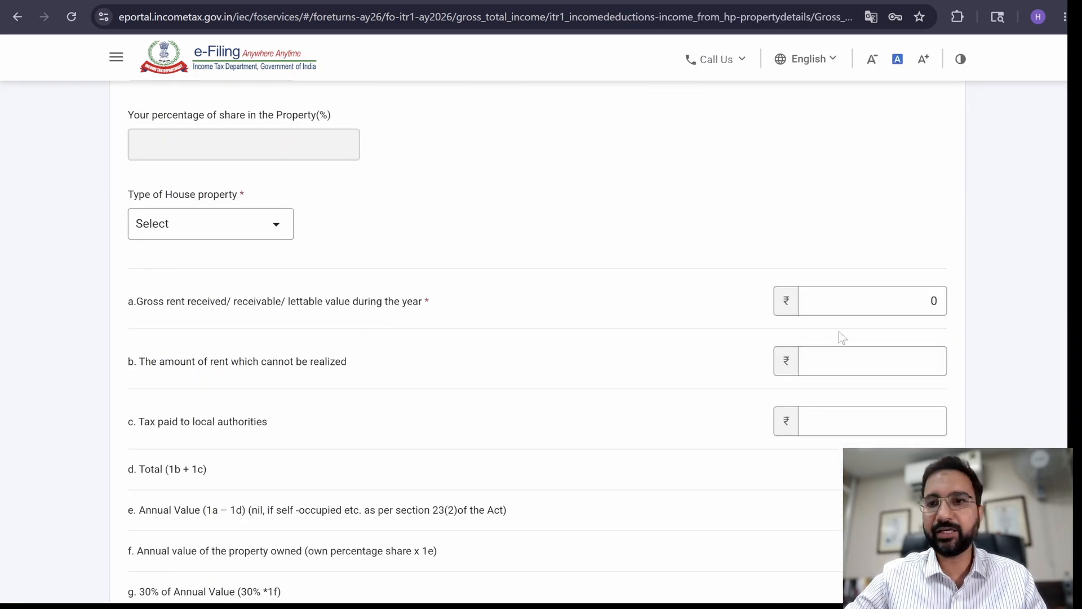
{"action": "left_click", "coordinate": [843, 300]}
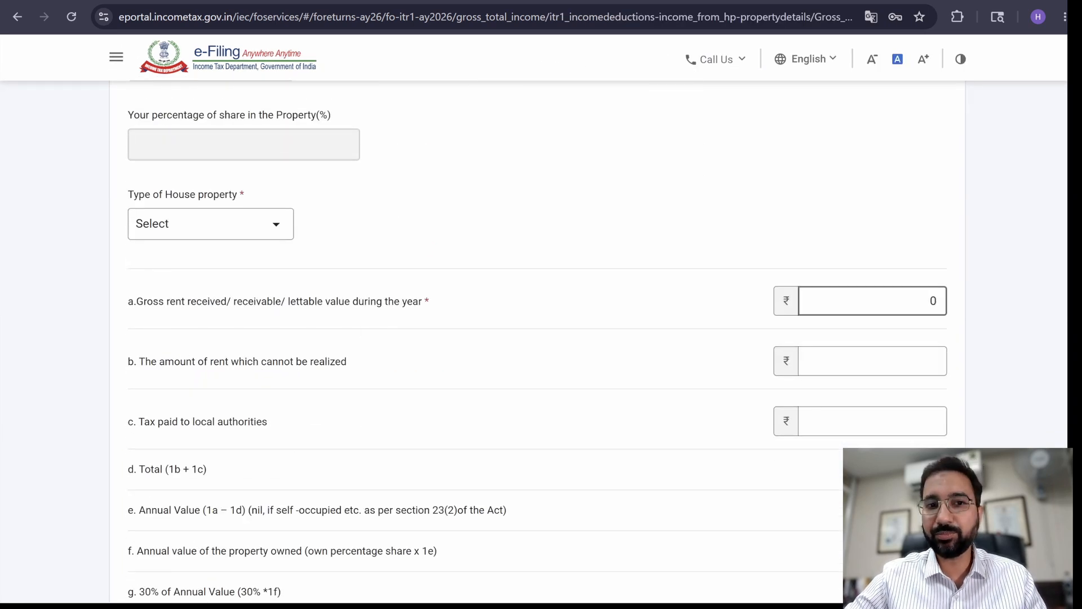
{"action": "left_click", "coordinate": [893, 358]}
{"action": "scroll", "coordinate": [899, 327], "scroll_direction": "down", "scroll_amount": 3}
{"action": "left_click", "coordinate": [895, 329]}
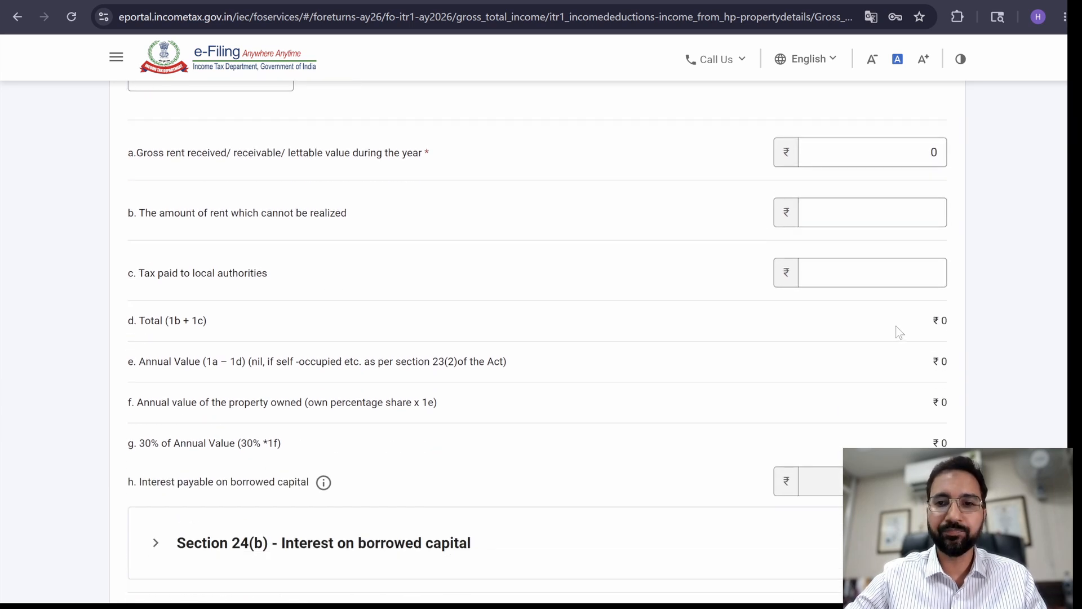
{"action": "scroll", "coordinate": [895, 329], "scroll_direction": "down", "scroll_amount": 3}
{"action": "left_click", "coordinate": [868, 517]}
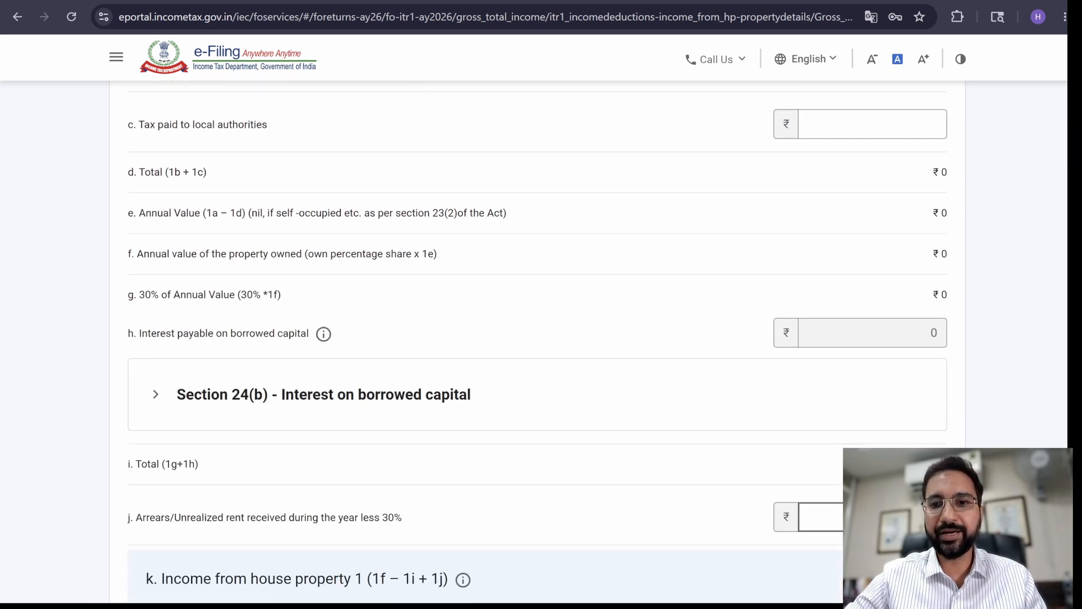
- Set the Type of House property to Self Occupied and read the information note on interest payable on borrowed capital
{"action": "scroll", "coordinate": [558, 420], "scroll_direction": "up", "scroll_amount": 8}
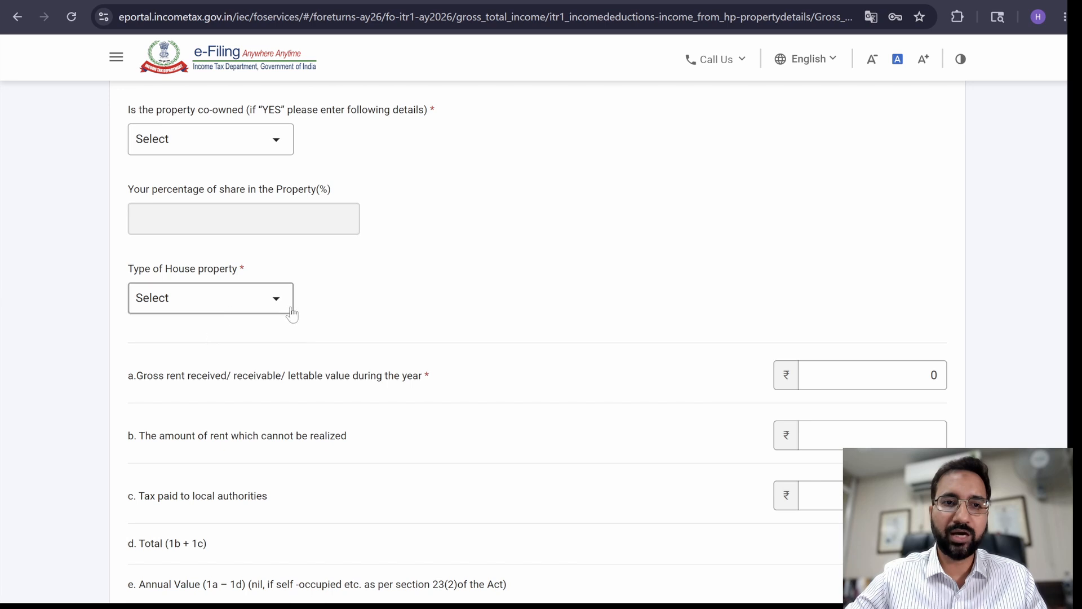
{"action": "left_click", "coordinate": [288, 307]}
{"action": "left_click", "coordinate": [234, 368]}
{"action": "scroll", "coordinate": [682, 419], "scroll_direction": "down", "scroll_amount": 3}
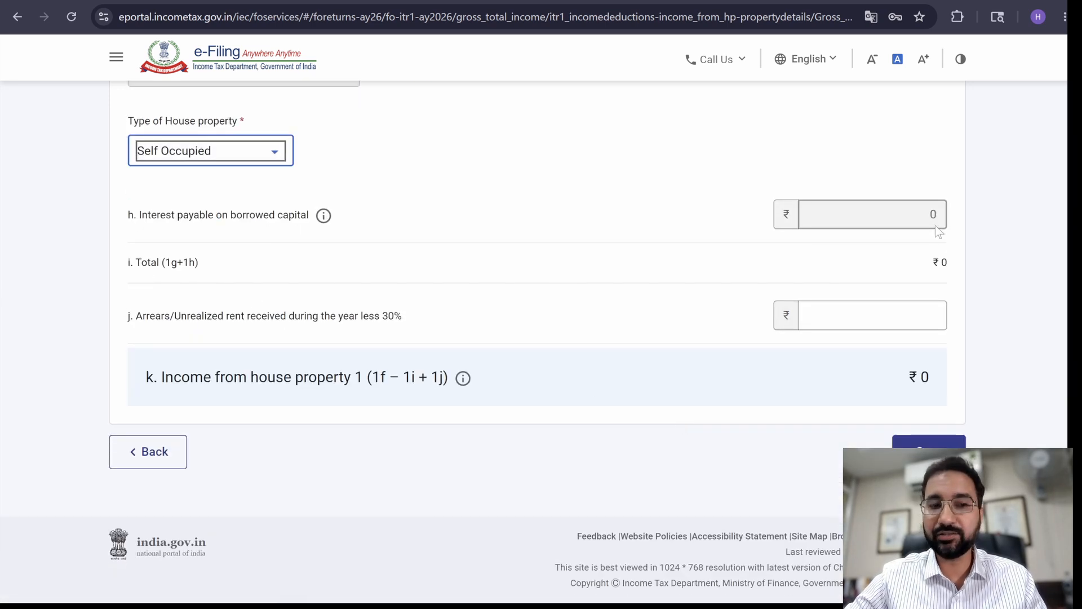
{"action": "mouse_move", "coordinate": [323, 220]}
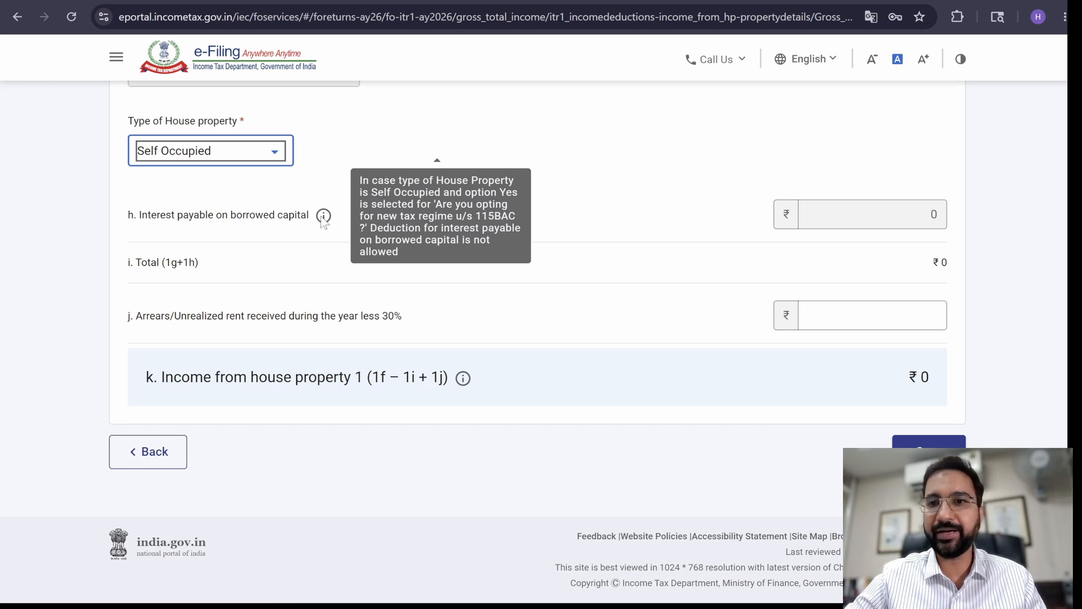
- Change the Type of House property to Let Out, check its rent and interest fields, and leave the form without saving
{"action": "left_click", "coordinate": [275, 151]}
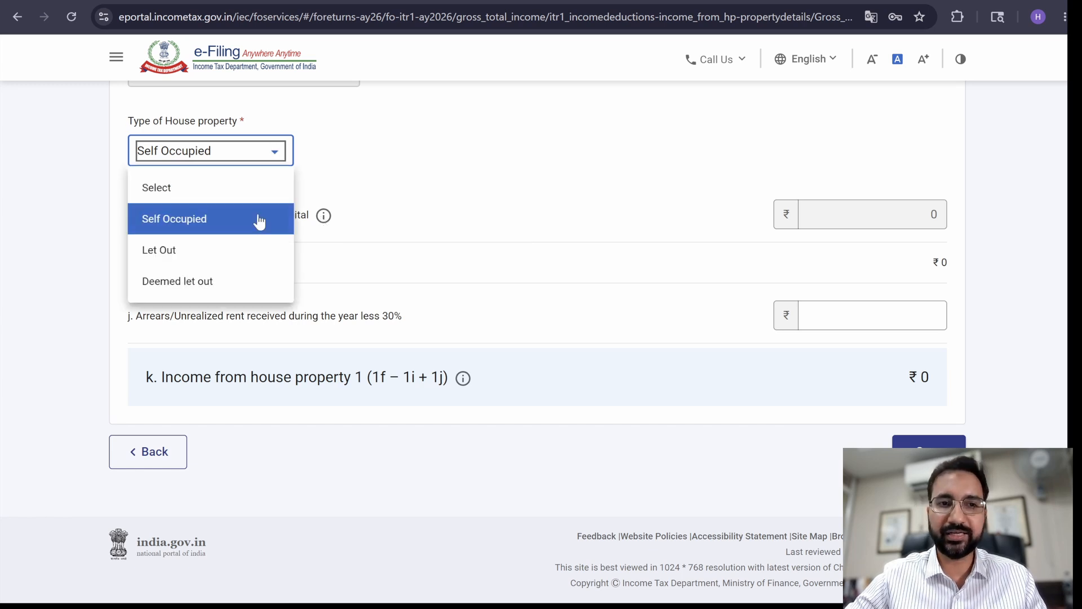
{"action": "left_click", "coordinate": [259, 247]}
{"action": "scroll", "coordinate": [739, 385], "scroll_direction": "down", "scroll_amount": 5}
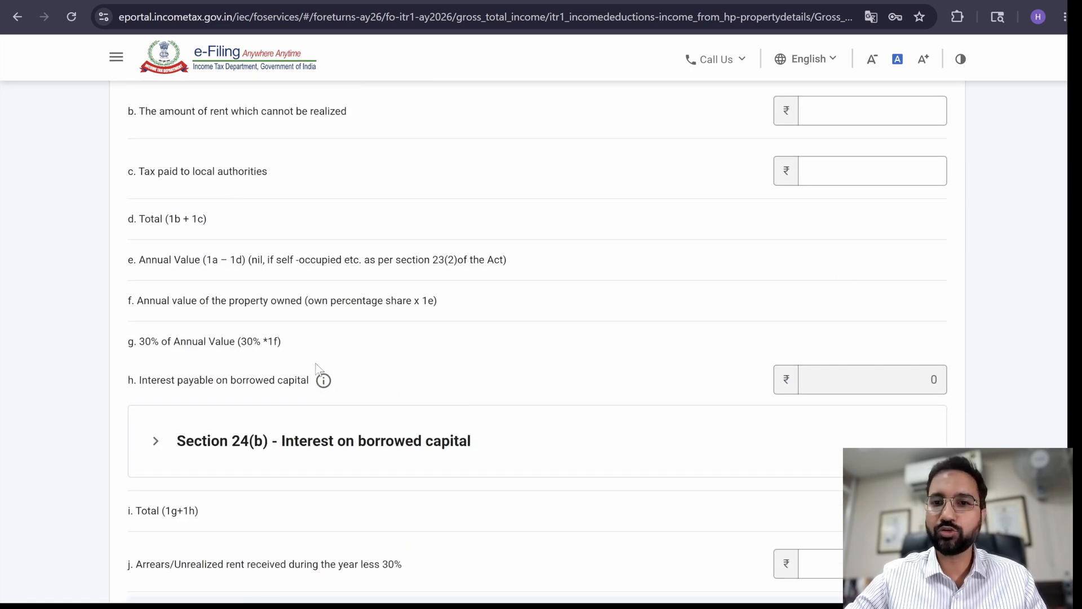
{"action": "scroll", "coordinate": [316, 366], "scroll_direction": "down", "scroll_amount": 3}
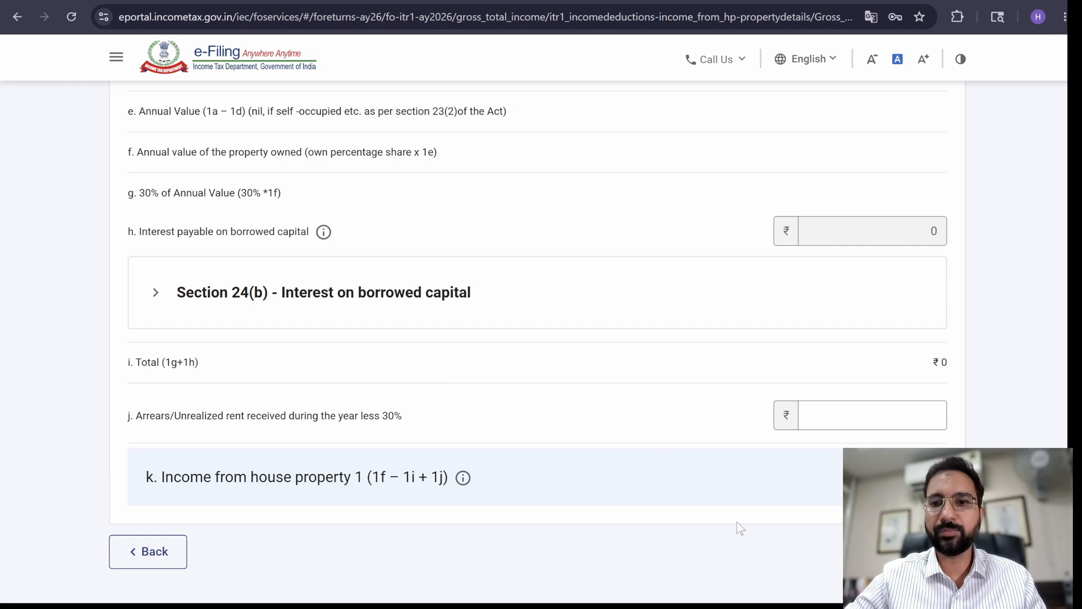
{"action": "left_click", "coordinate": [151, 551]}
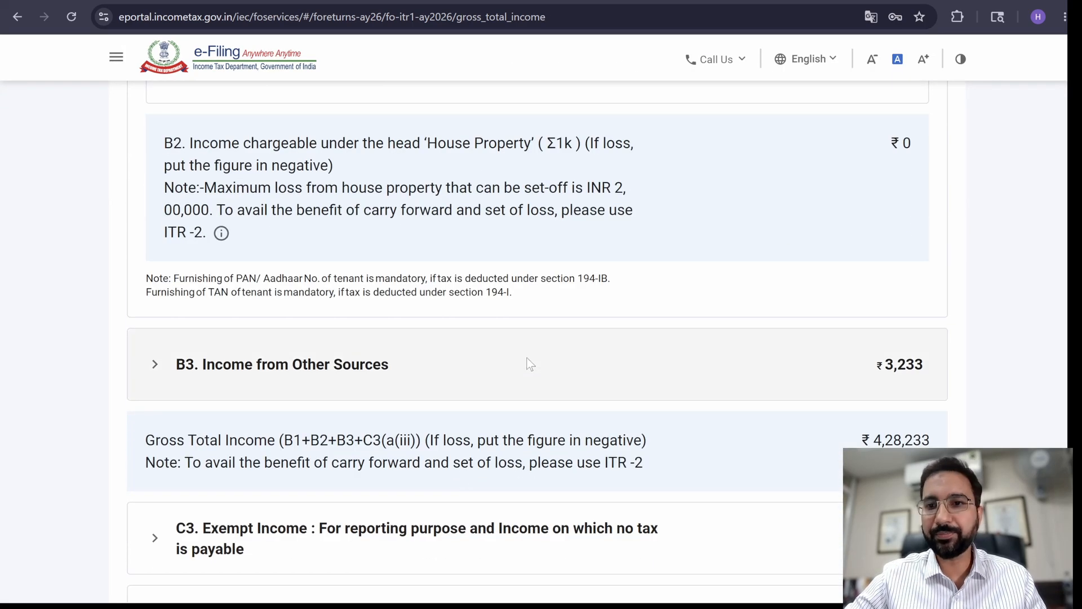
- Expand B3. Income from Other Sources and review the dividend and income tax refund interest entries
{"action": "left_click", "coordinate": [200, 372]}
{"action": "scroll", "coordinate": [587, 428], "scroll_direction": "down", "scroll_amount": 1}
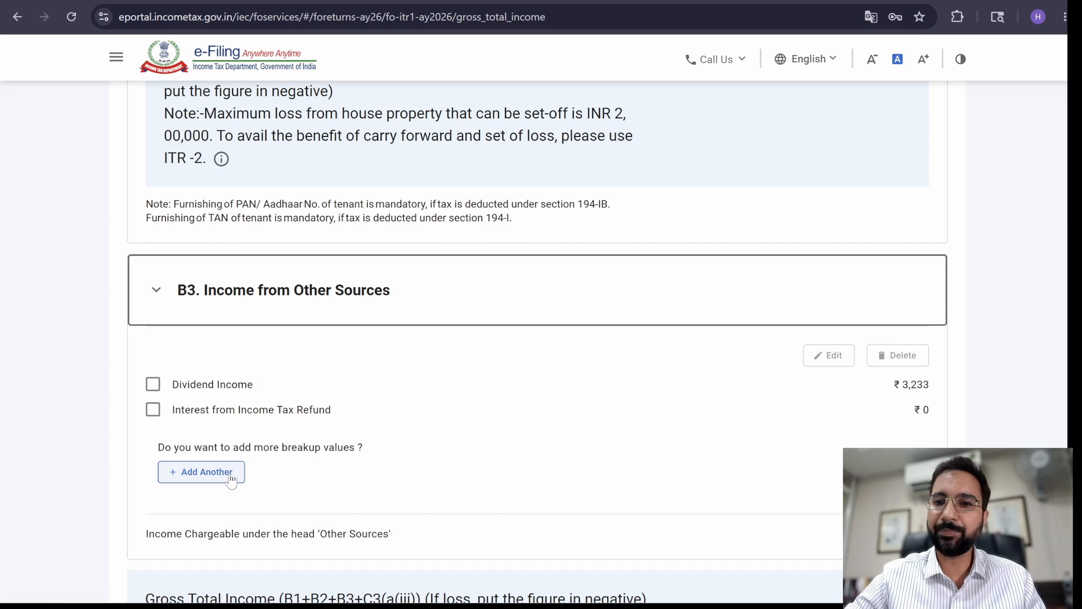
{"action": "scroll", "coordinate": [234, 477], "scroll_direction": "down", "scroll_amount": 4}
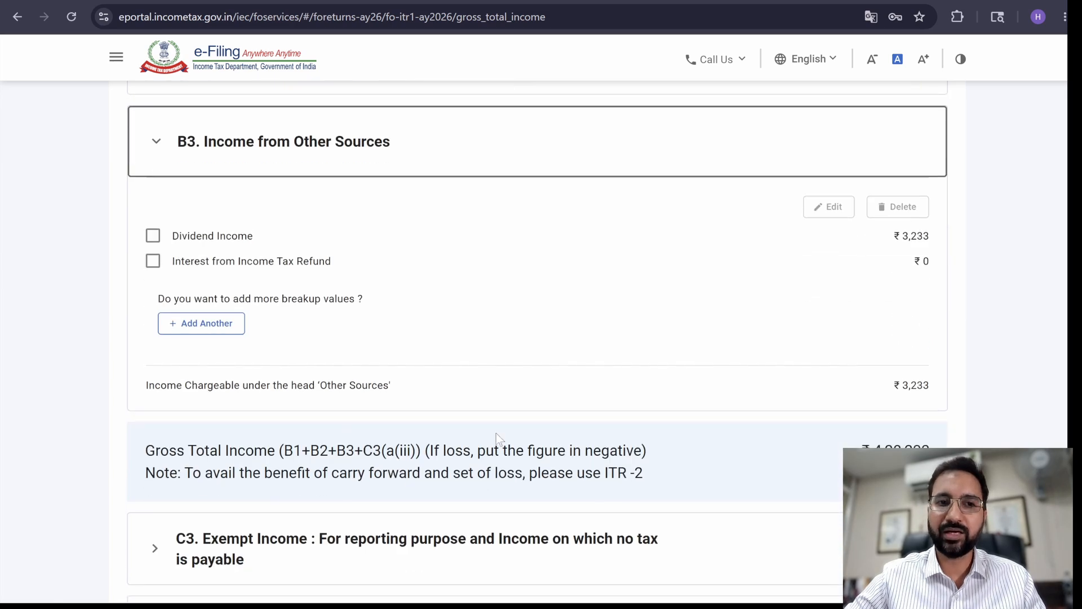
- Open a new entry under C3. Exempt Income, view the available categories, and return without adding one
{"action": "scroll", "coordinate": [486, 438], "scroll_direction": "down", "scroll_amount": 3}
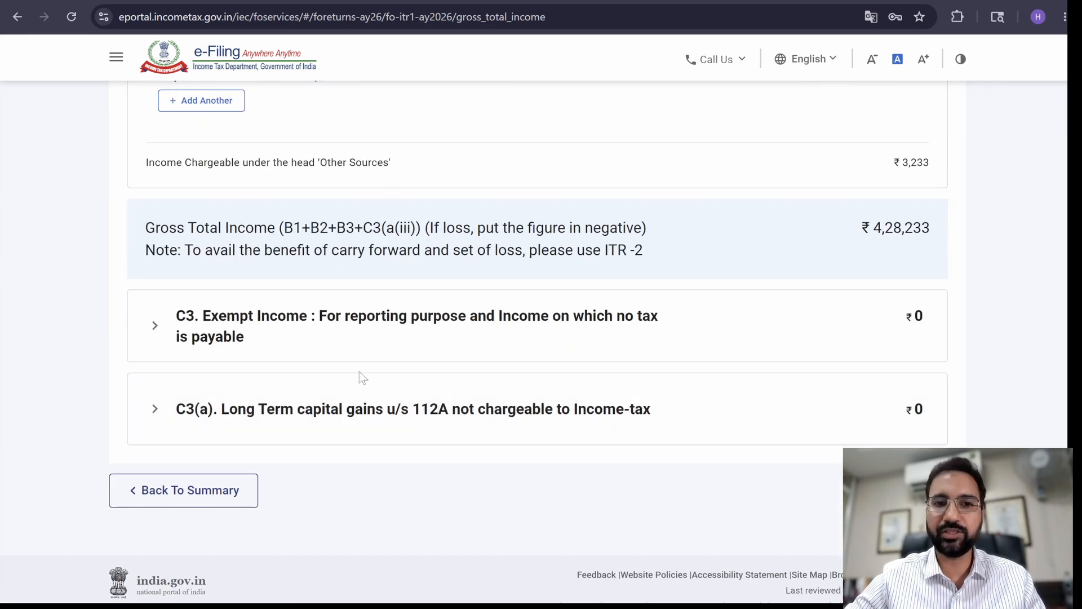
{"action": "left_click", "coordinate": [364, 325]}
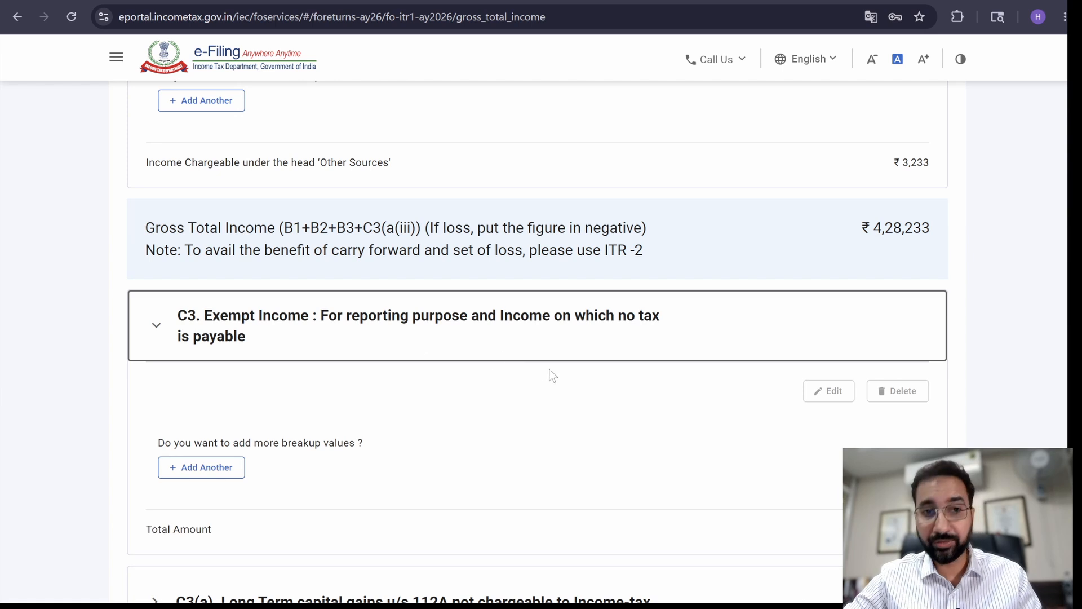
{"action": "left_click", "coordinate": [237, 465]}
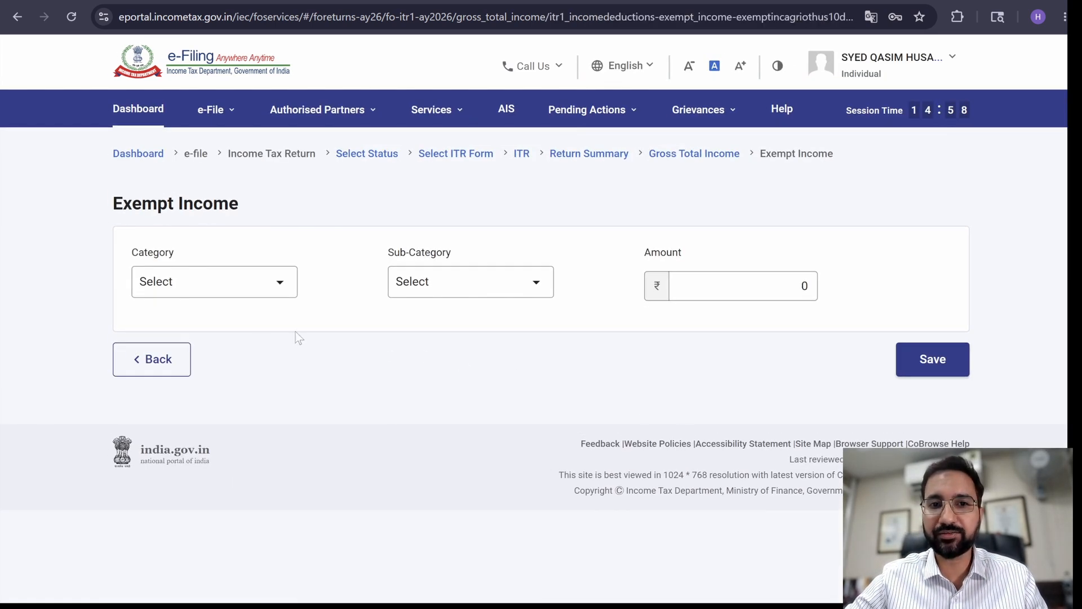
{"action": "left_click", "coordinate": [269, 292]}
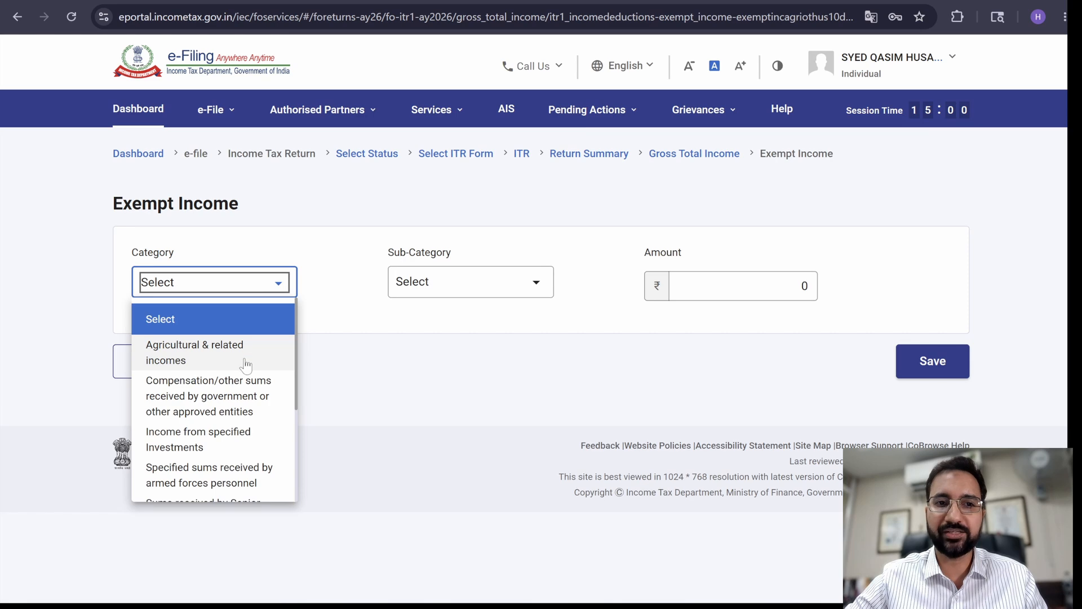
{"action": "left_click", "coordinate": [503, 310]}
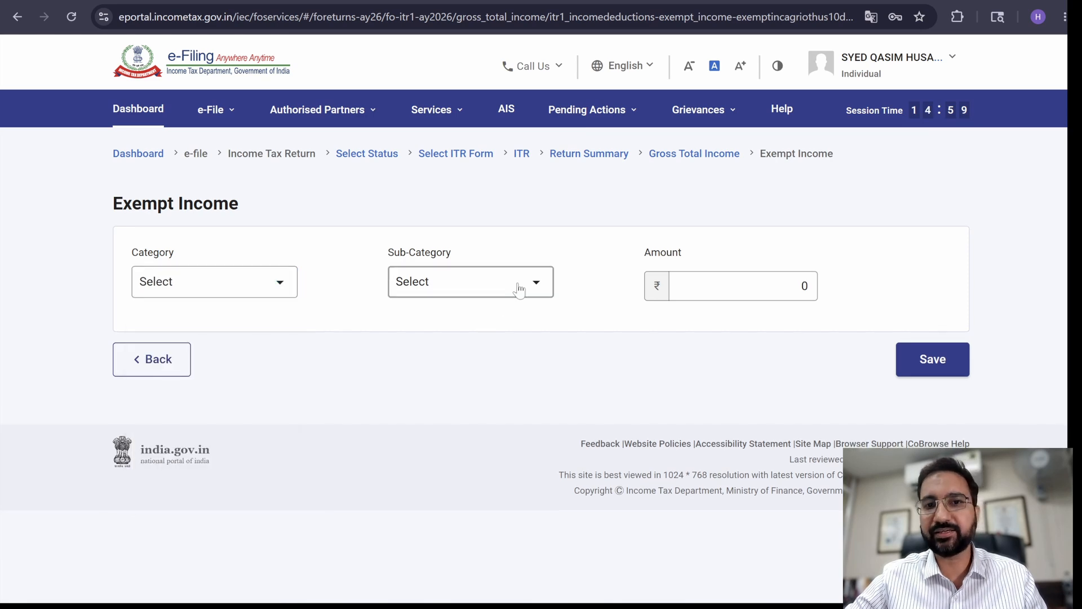
{"action": "left_click", "coordinate": [123, 361]}
- Expand C3(a). Long Term capital gains u/s 112A and check the sale consideration and cost of acquisition fields
{"action": "scroll", "coordinate": [681, 489], "scroll_direction": "down", "scroll_amount": 20}
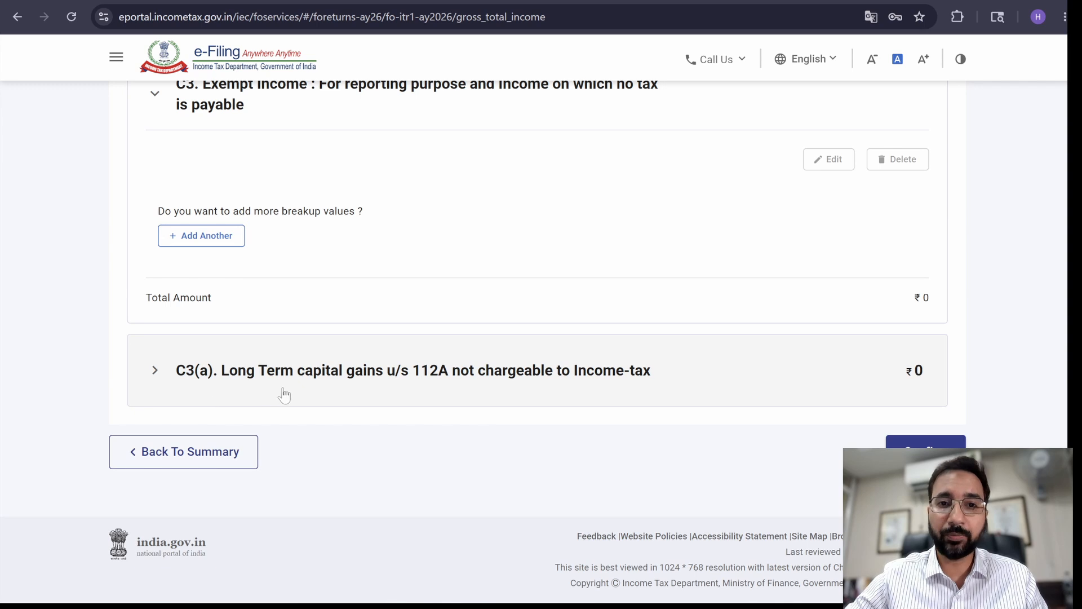
{"action": "left_click", "coordinate": [429, 377]}
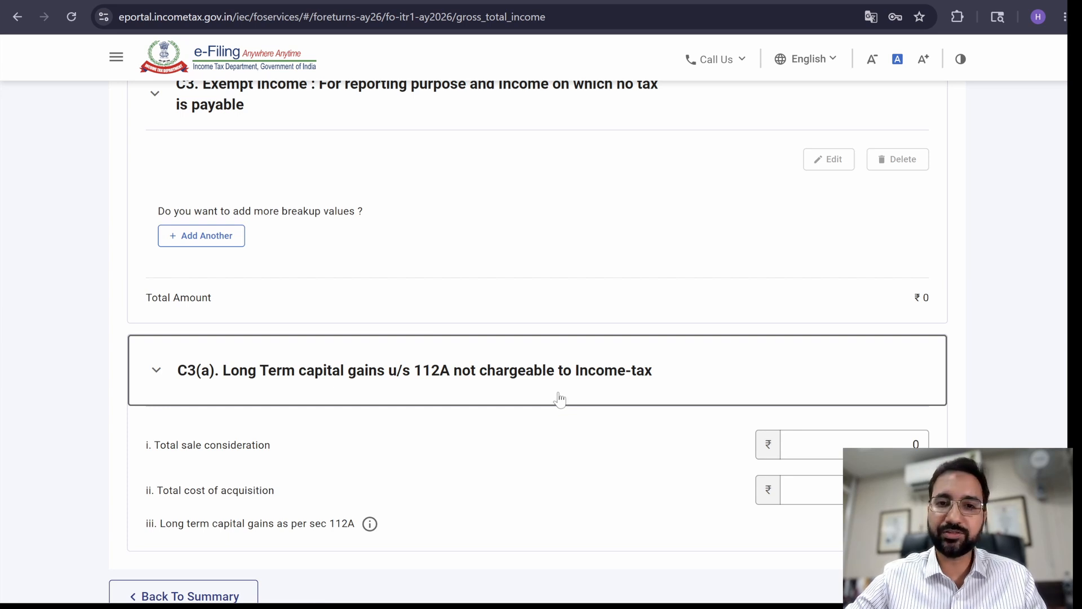
{"action": "left_click", "coordinate": [879, 445]}
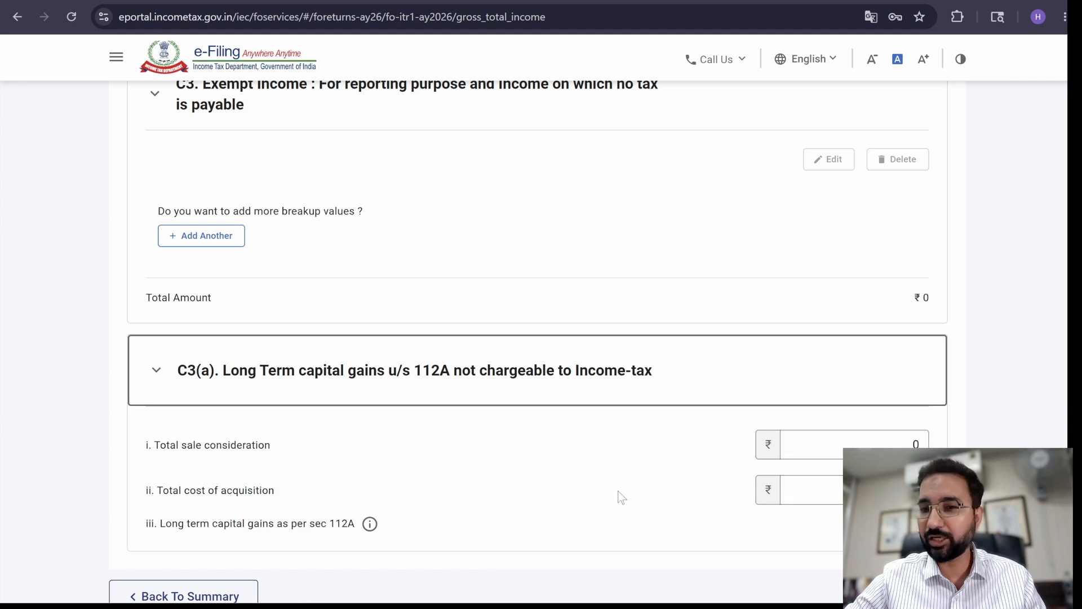
{"action": "scroll", "coordinate": [678, 502], "scroll_direction": "down", "scroll_amount": 2}
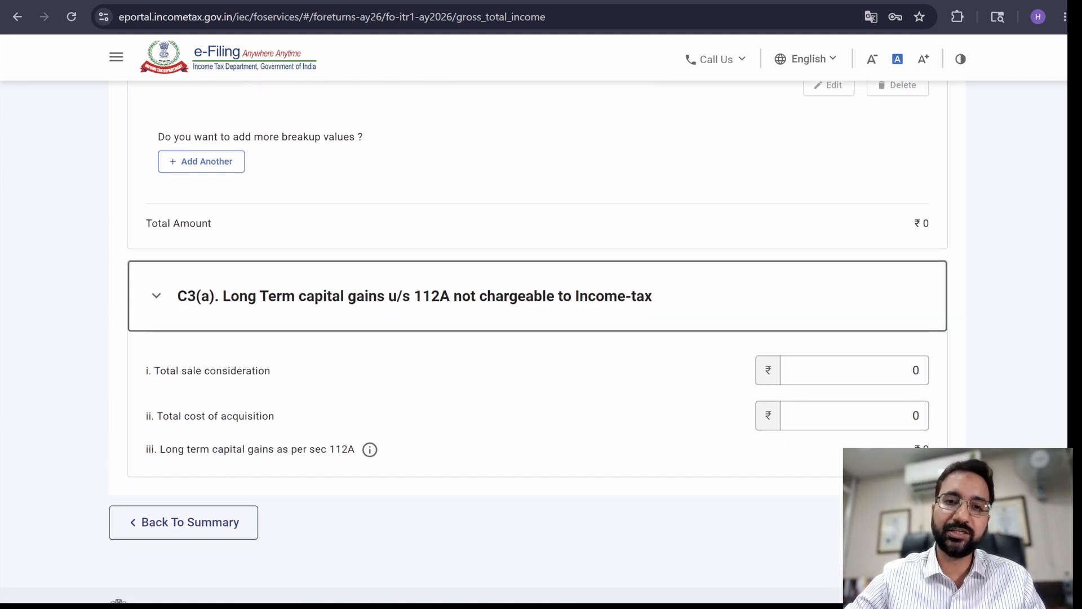
{"action": "mouse_move", "coordinate": [370, 451]}
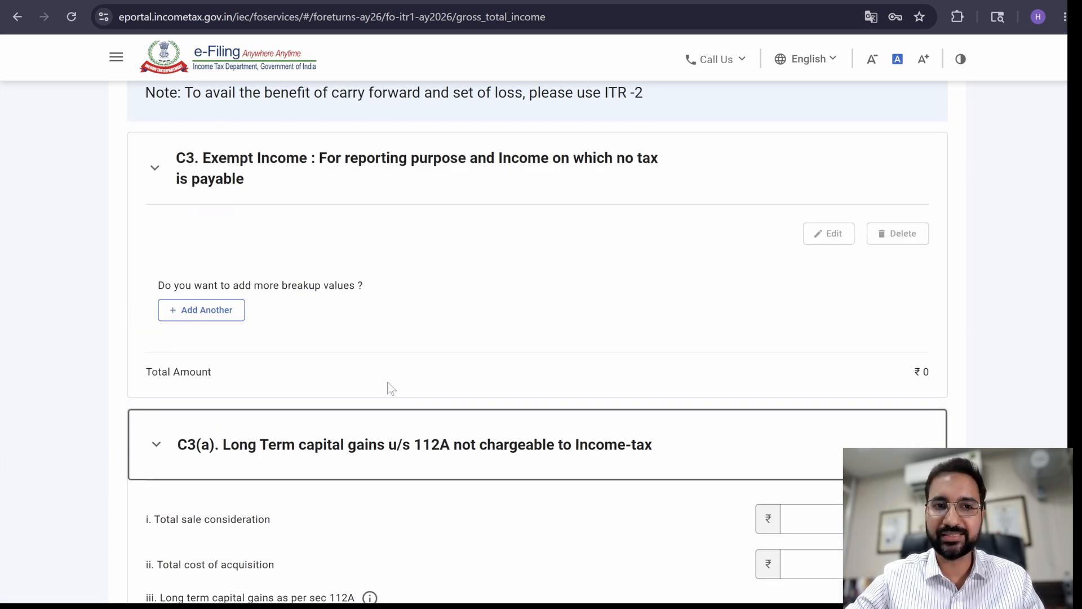
- Review the exempt income and capital gains sections once more and confirm the Gross Total Income schedule
{"action": "scroll", "coordinate": [392, 388], "scroll_direction": "up", "scroll_amount": 3}
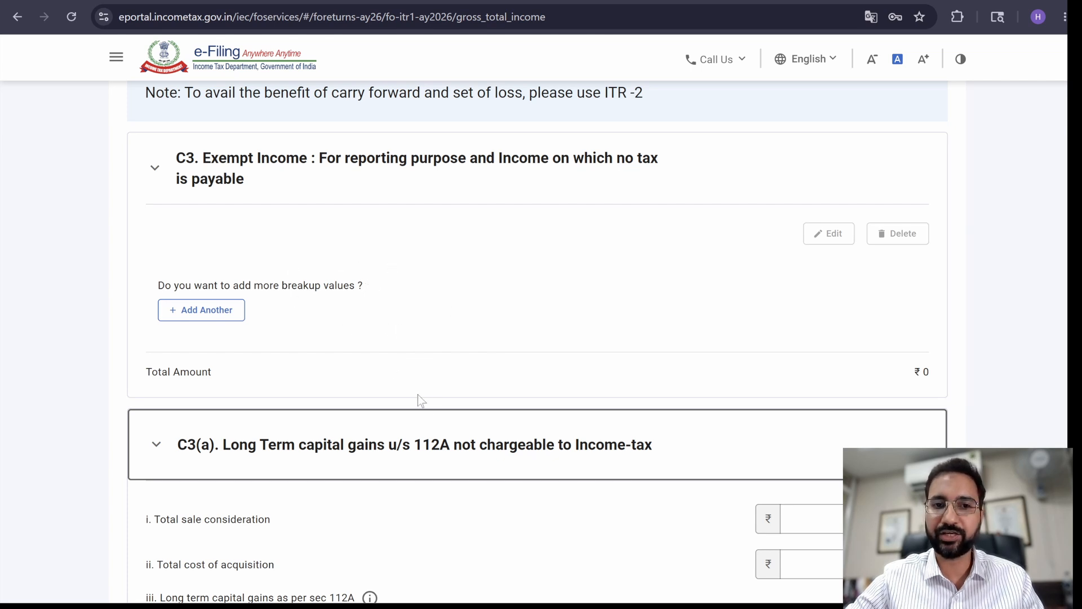
{"action": "scroll", "coordinate": [417, 394], "scroll_direction": "down", "scroll_amount": 1}
{"action": "scroll", "coordinate": [535, 456], "scroll_direction": "down", "scroll_amount": 2}
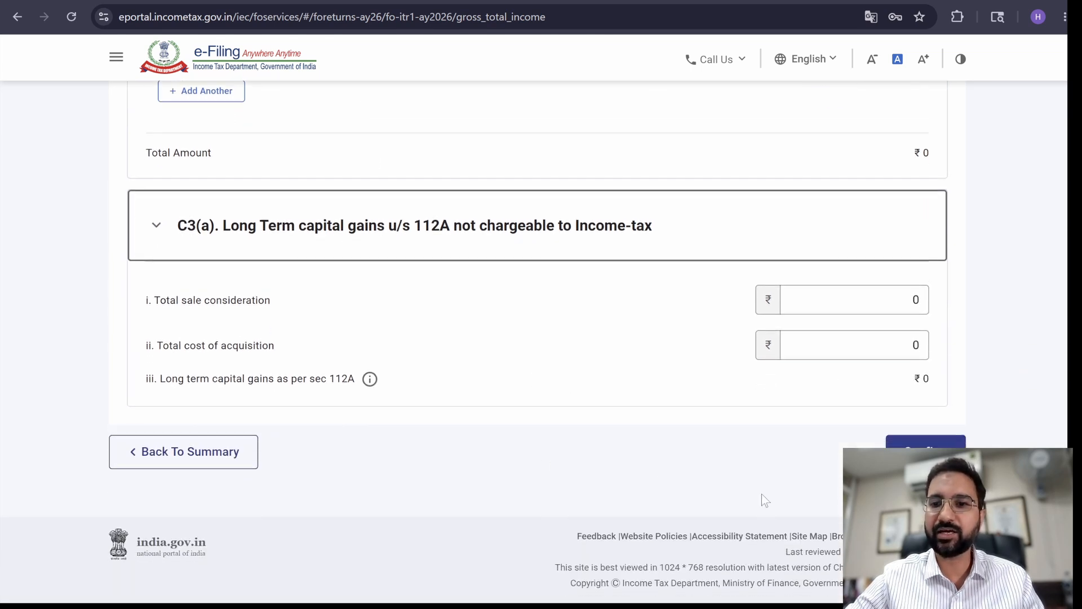
{"action": "left_click", "coordinate": [181, 451]}
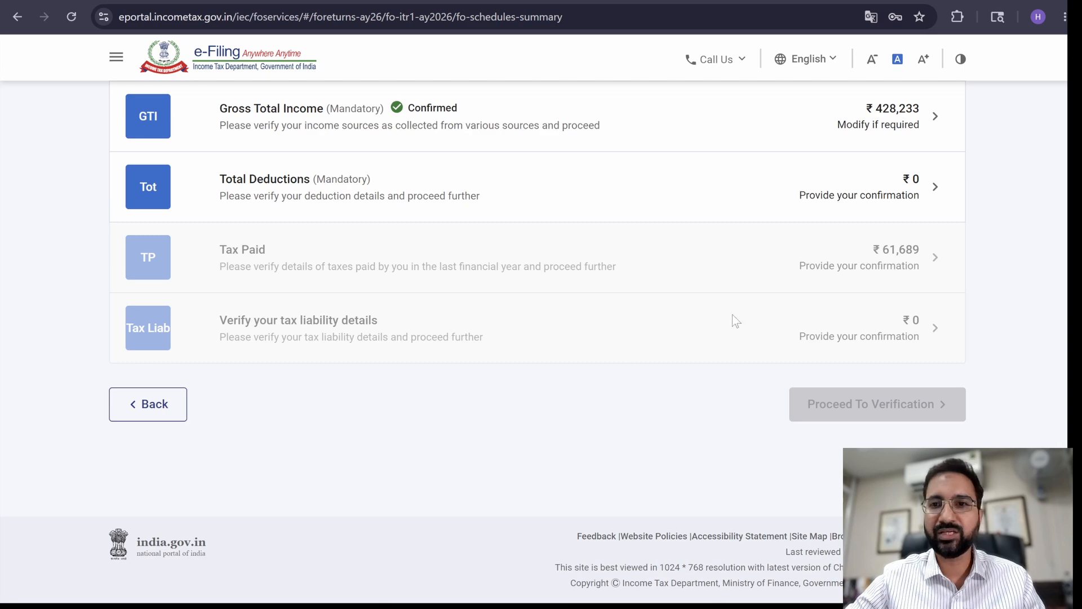
- Review the 80CCD(2), 80CCH and any other deduction entries in the Total Deductions schedule and confirm it
{"action": "left_click", "coordinate": [728, 189]}
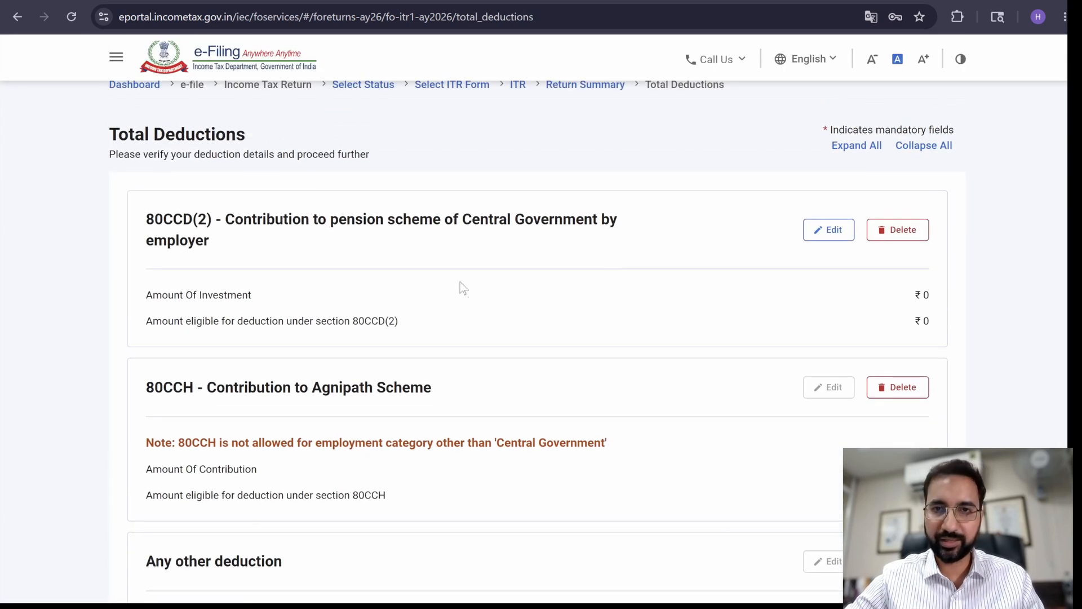
{"action": "scroll", "coordinate": [463, 288], "scroll_direction": "down", "scroll_amount": 1}
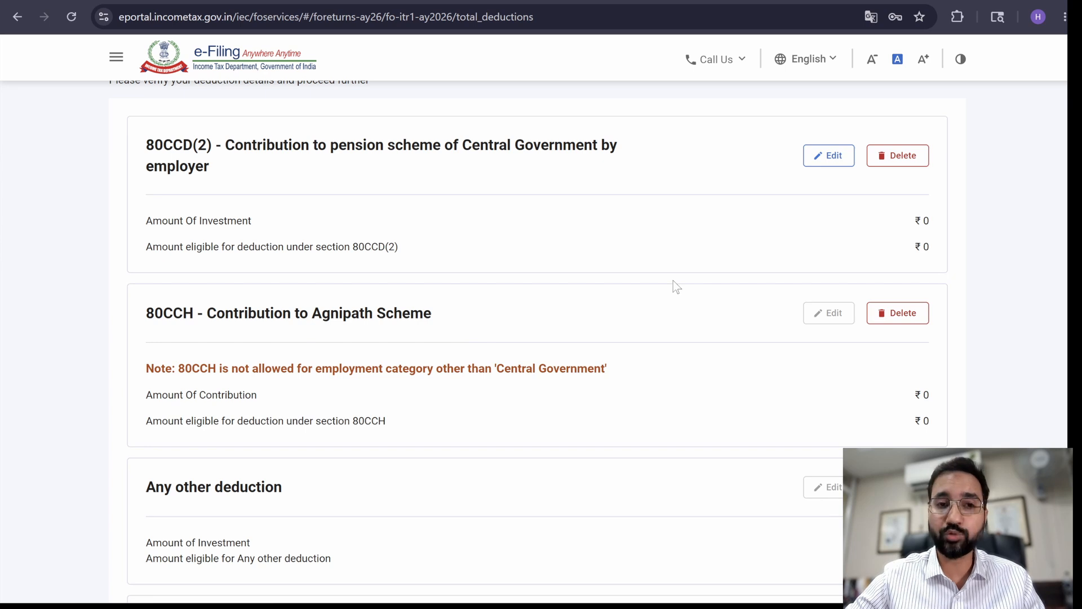
{"action": "scroll", "coordinate": [666, 279], "scroll_direction": "down", "scroll_amount": 2}
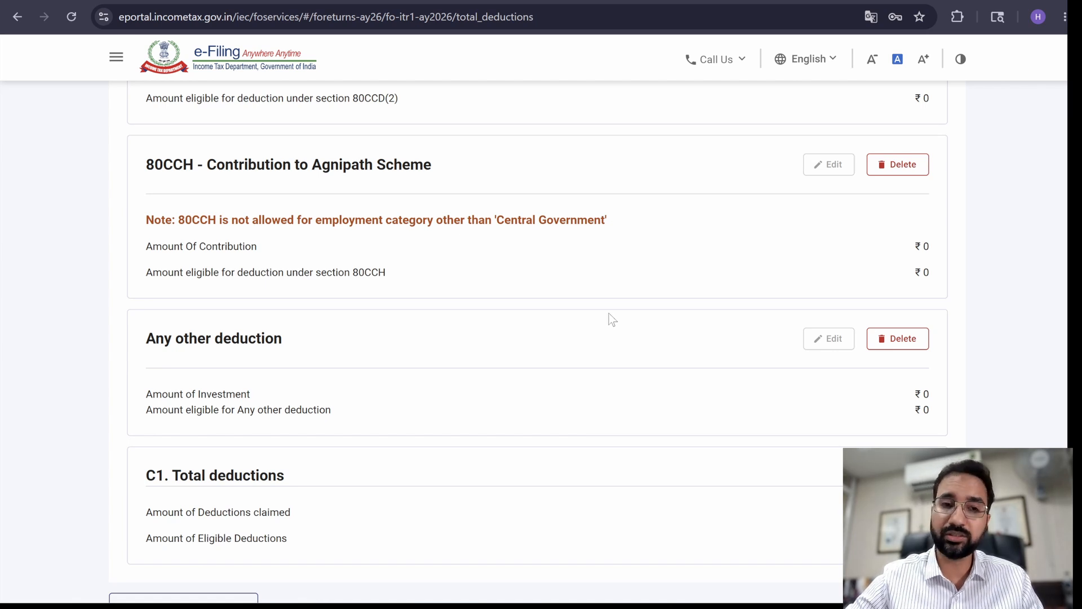
{"action": "scroll", "coordinate": [608, 316], "scroll_direction": "down", "scroll_amount": 1}
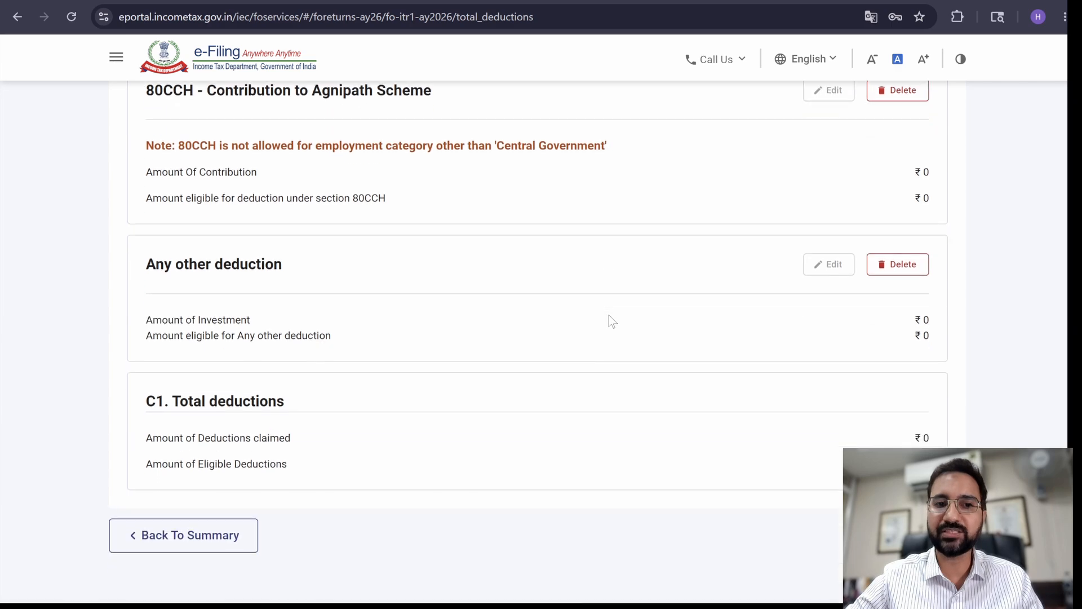
{"action": "left_click", "coordinate": [184, 534]}
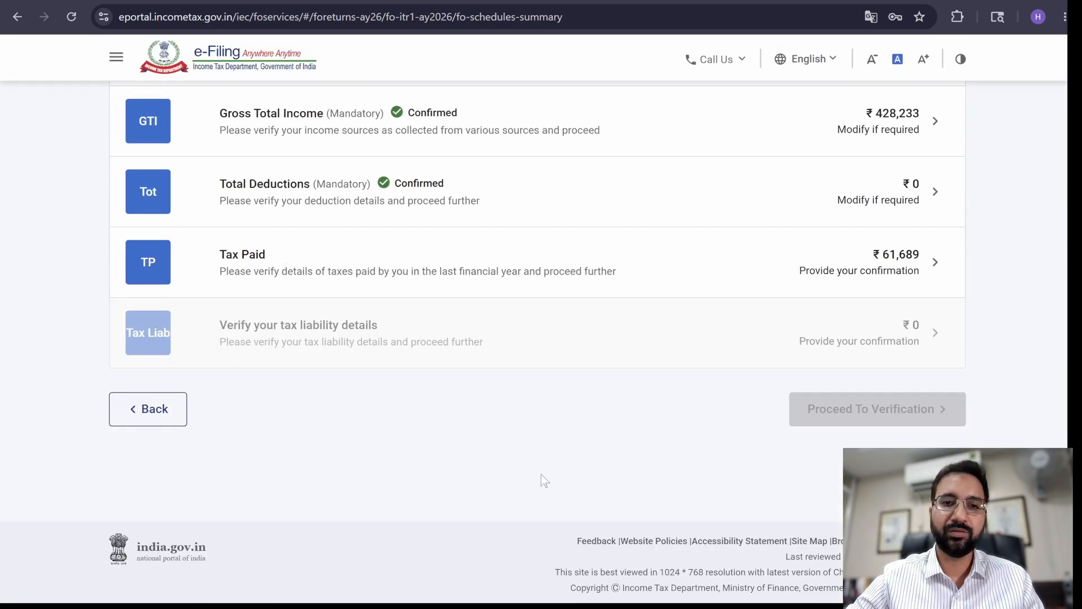
- Open a new salary entry under Schedule TDS1 in Tax Paid, view its fields, and return without adding one
{"action": "left_click", "coordinate": [701, 264]}
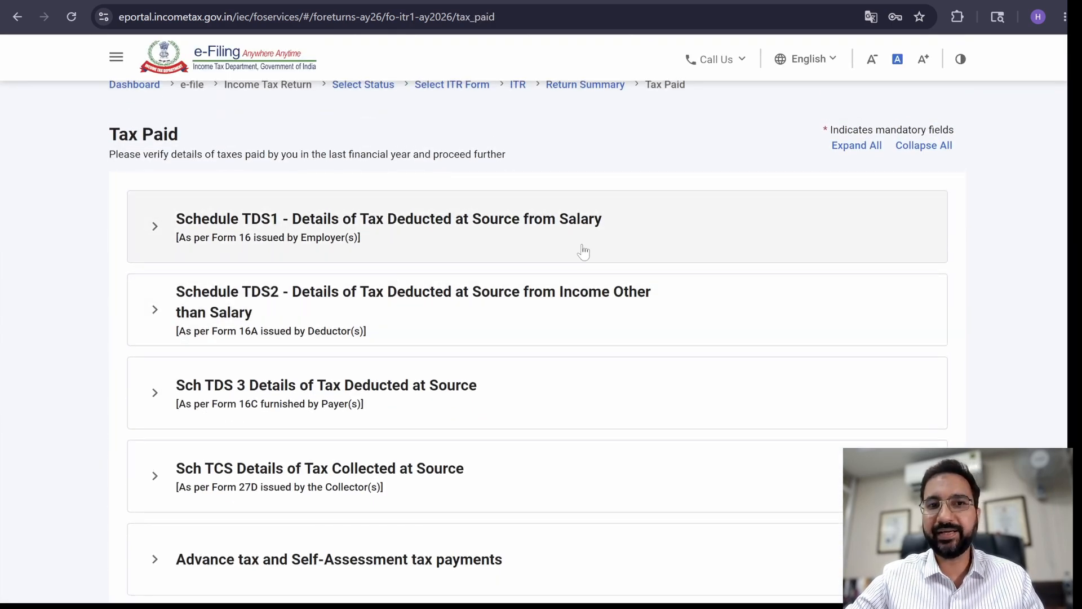
{"action": "left_click", "coordinate": [481, 243]}
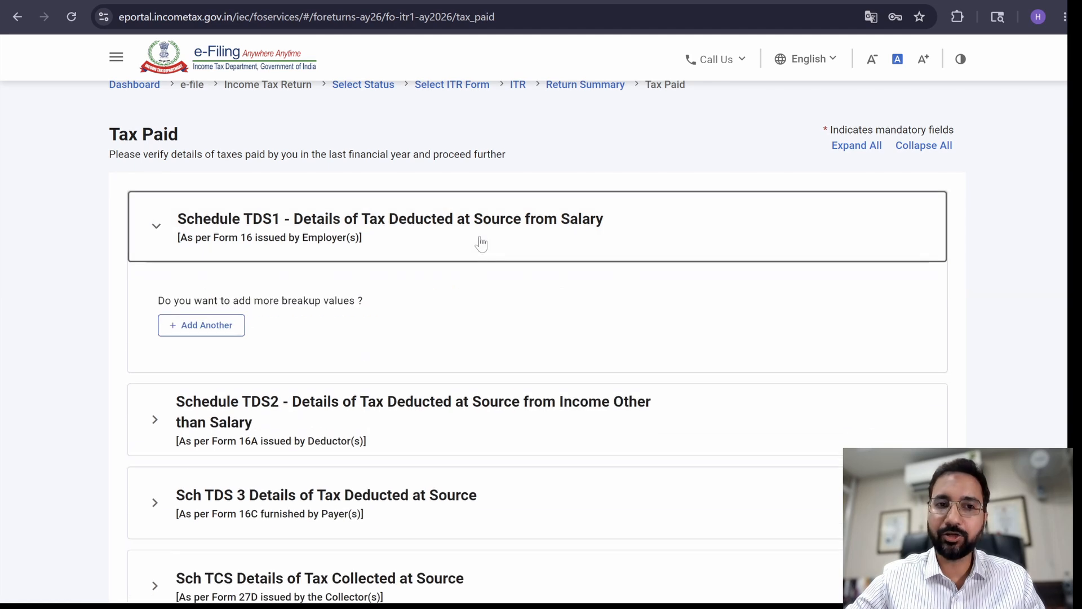
{"action": "left_click", "coordinate": [211, 325]}
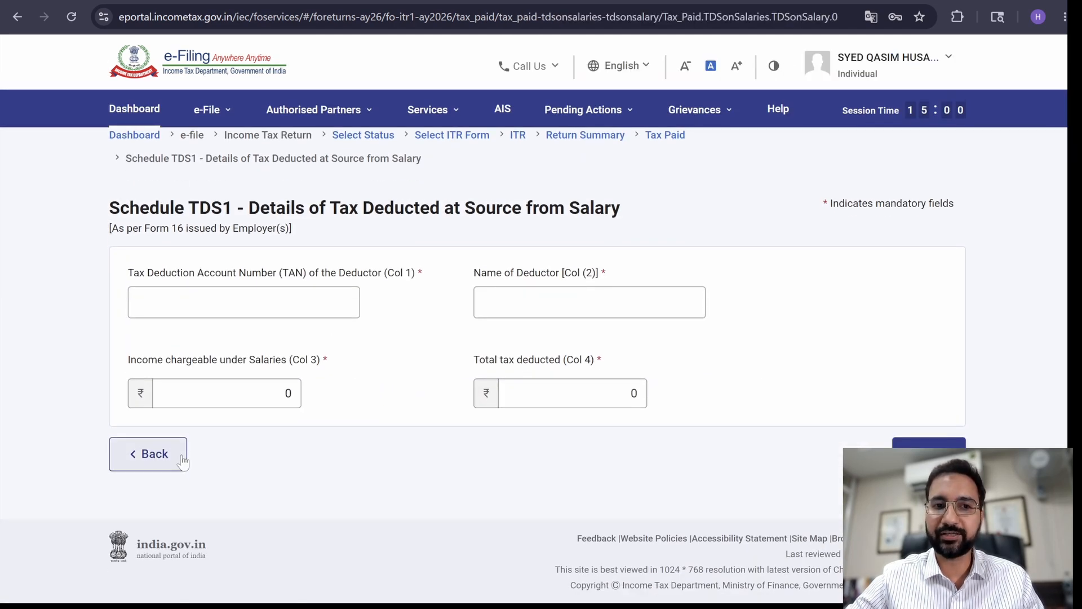
{"action": "left_click", "coordinate": [149, 458]}
- Expand Schedule TDS2 for income other than salary and review the listed deductor entry
{"action": "scroll", "coordinate": [316, 448], "scroll_direction": "down", "scroll_amount": 5}
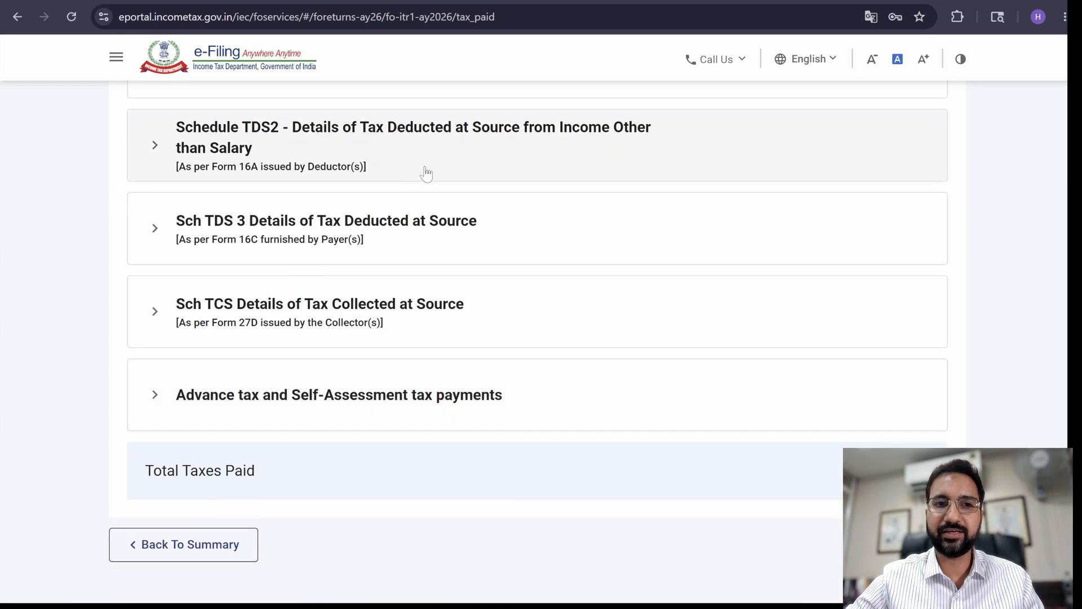
{"action": "scroll", "coordinate": [526, 211], "scroll_direction": "up", "scroll_amount": 1}
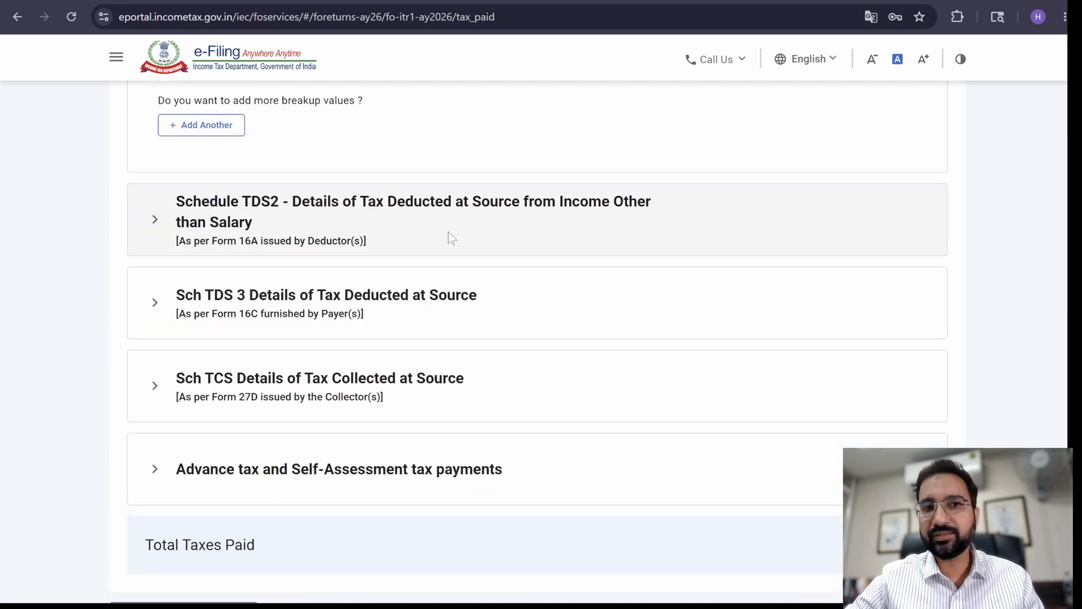
{"action": "left_click", "coordinate": [421, 221]}
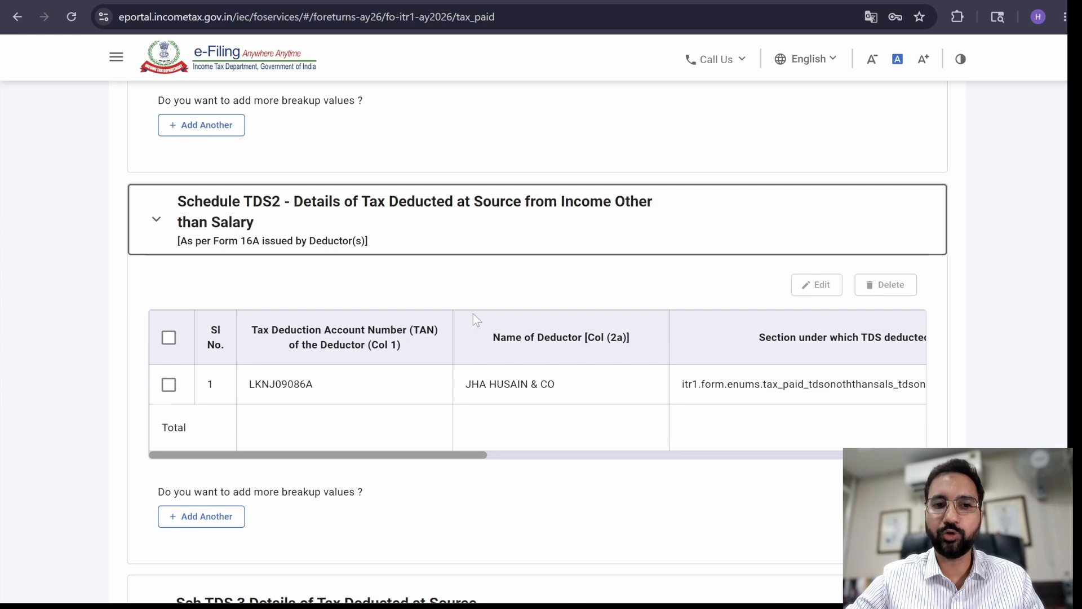
{"action": "scroll", "coordinate": [531, 276], "scroll_direction": "down", "scroll_amount": 3}
{"action": "scroll", "coordinate": [530, 279], "scroll_direction": "down", "scroll_amount": 4}
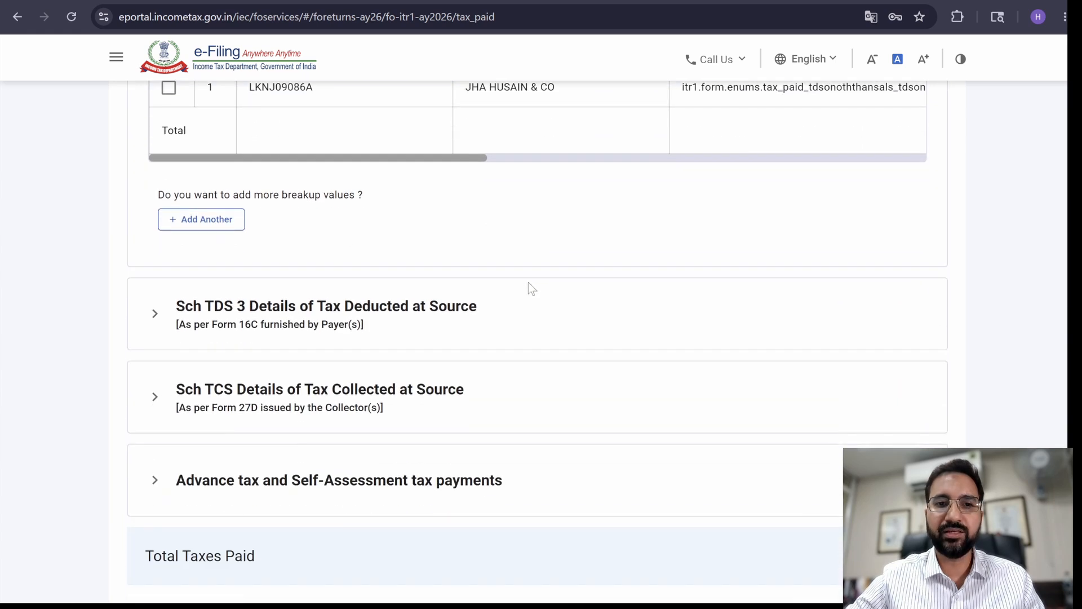
- Expand Sch TDS 3 and Sch TCS and review the tax deducted and collected at source entries
{"action": "left_click", "coordinate": [416, 188]}
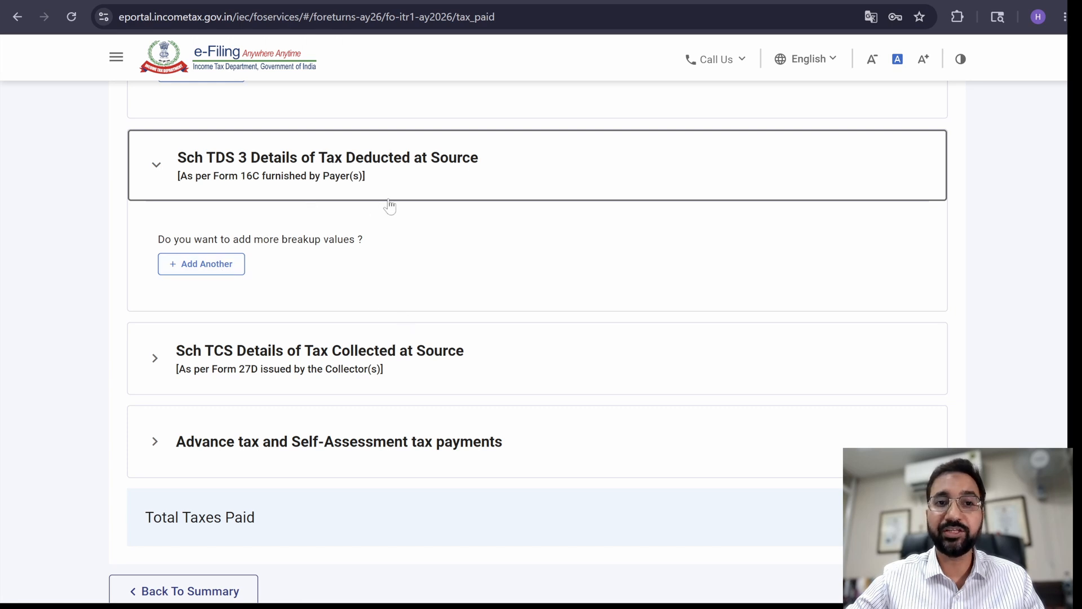
{"action": "left_click", "coordinate": [339, 354]}
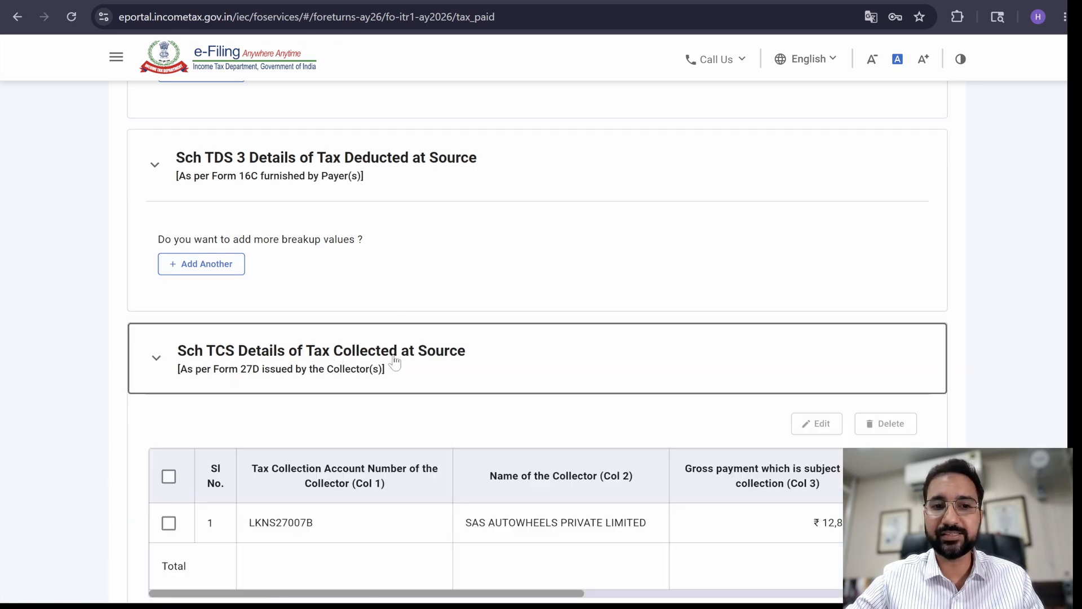
{"action": "scroll", "coordinate": [394, 346], "scroll_direction": "down", "scroll_amount": 8}
- View a blank Advance tax and Self-Assessment tax payment entry, return without adding it, and confirm the Tax Paid schedule
{"action": "left_click", "coordinate": [387, 336]}
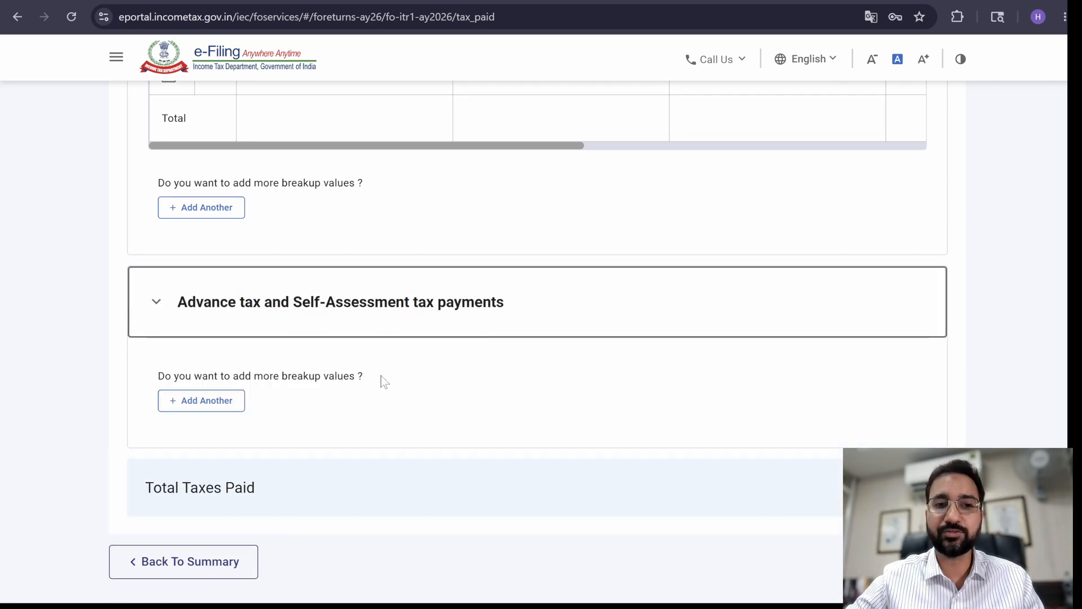
{"action": "left_click", "coordinate": [214, 412]}
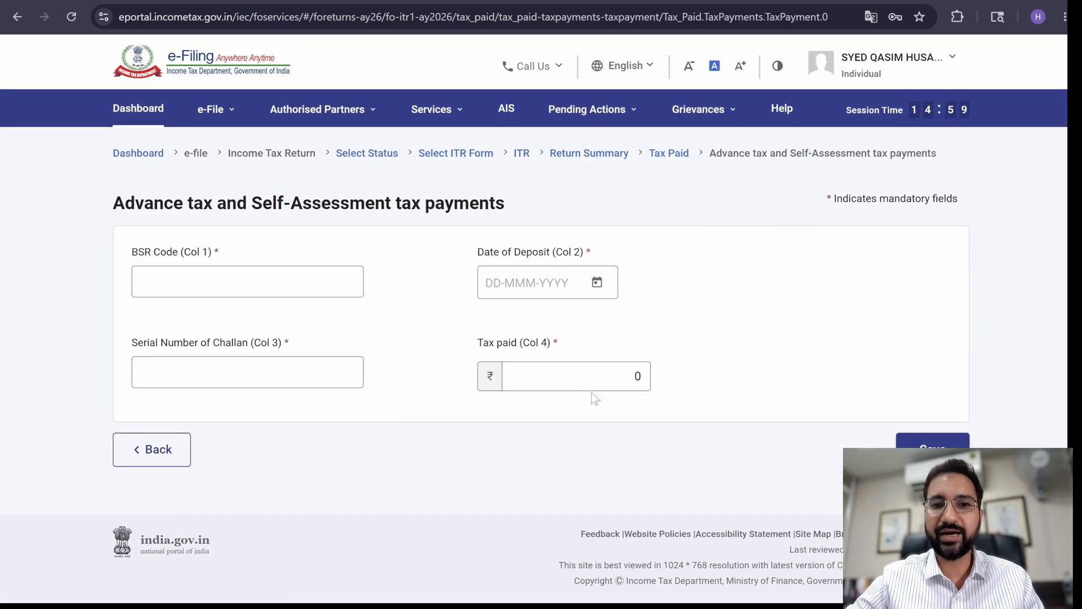
{"action": "left_click", "coordinate": [152, 450]}
{"action": "scroll", "coordinate": [712, 383], "scroll_direction": "down", "scroll_amount": 3}
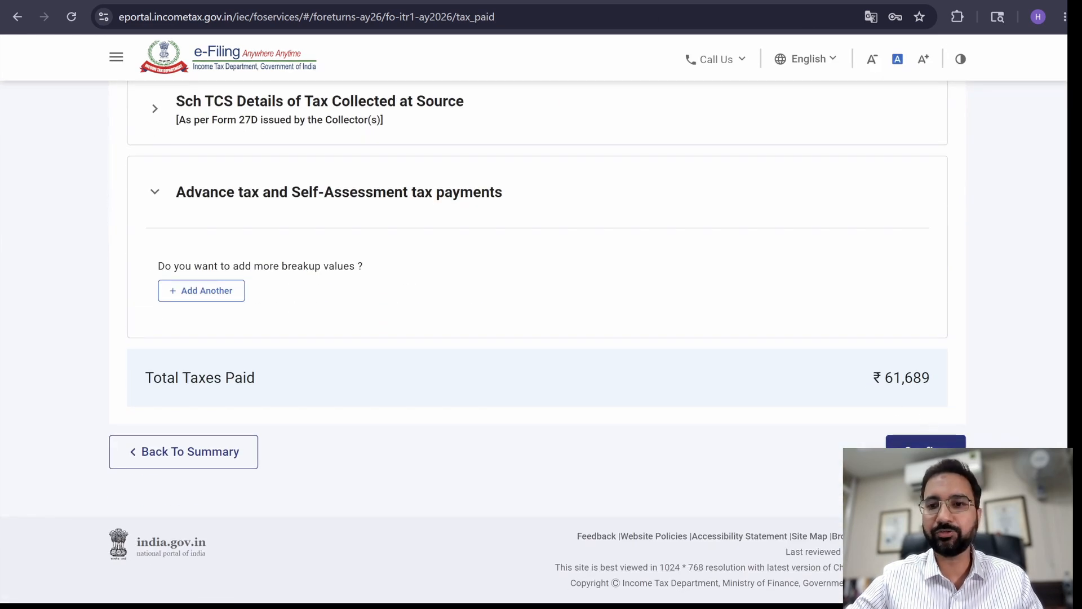
{"action": "left_click", "coordinate": [925, 448]}
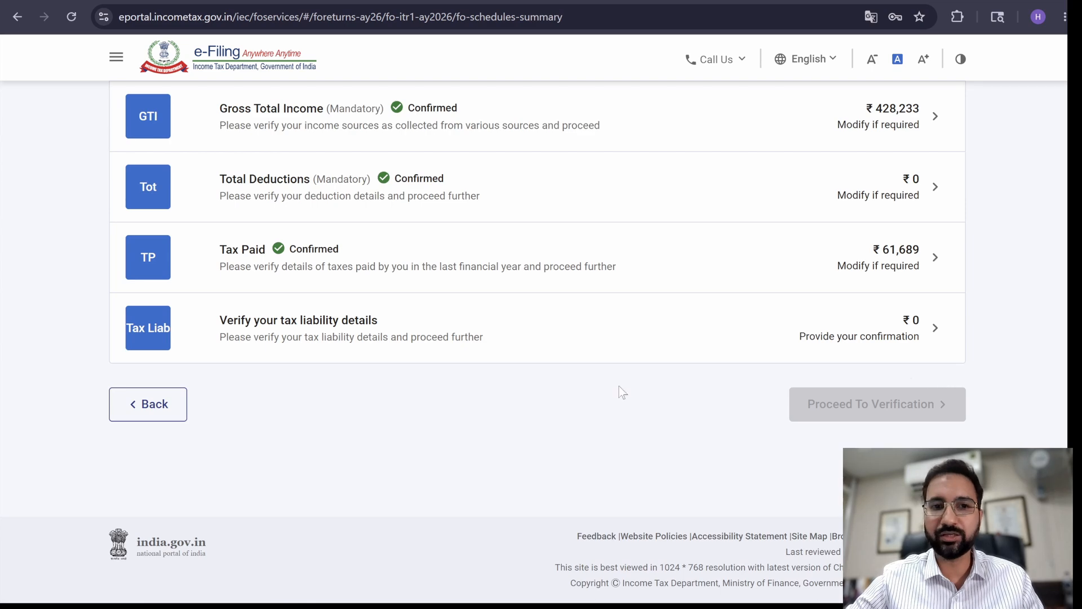
- Review the computation of income, tax payable, interest and fee in the tax liability details and confirm them
{"action": "left_click", "coordinate": [429, 340]}
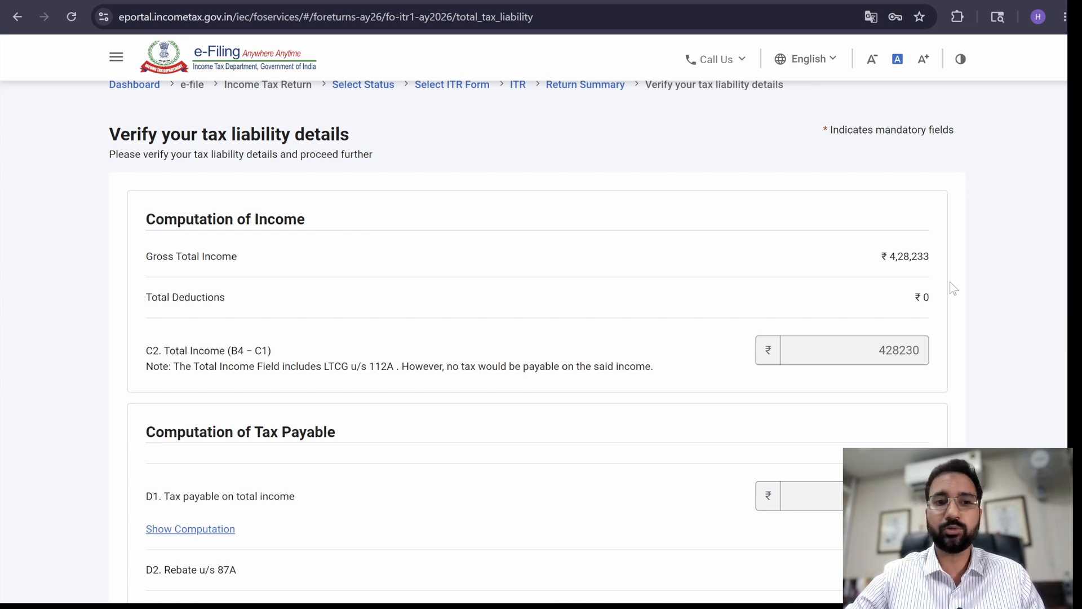
{"action": "scroll", "coordinate": [952, 289], "scroll_direction": "down", "scroll_amount": 3}
{"action": "scroll", "coordinate": [952, 288], "scroll_direction": "down", "scroll_amount": 3}
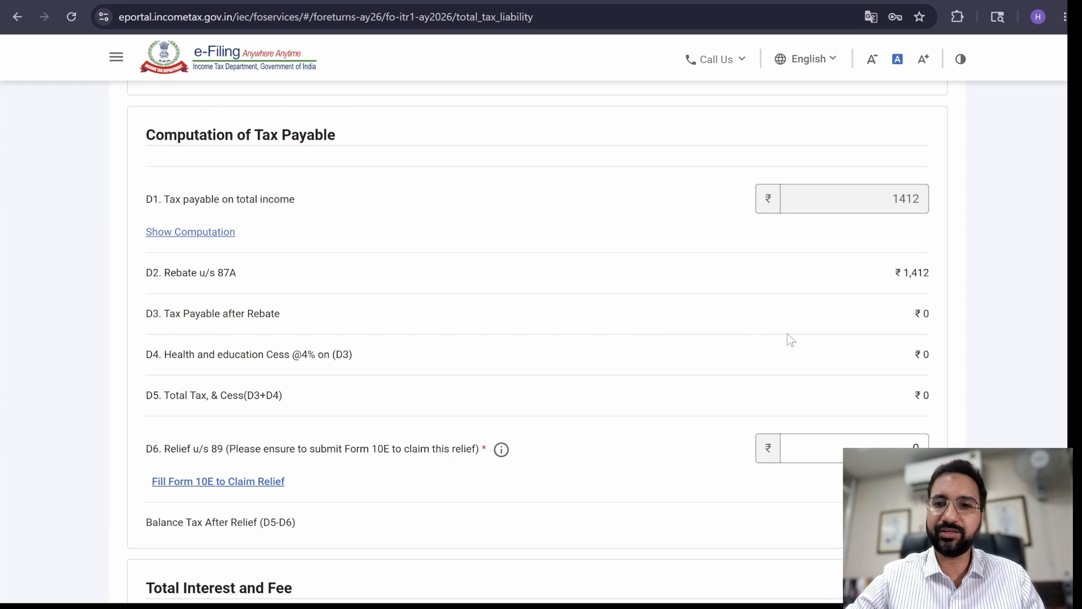
{"action": "scroll", "coordinate": [787, 336], "scroll_direction": "down", "scroll_amount": 2}
{"action": "scroll", "coordinate": [786, 335], "scroll_direction": "down", "scroll_amount": 10}
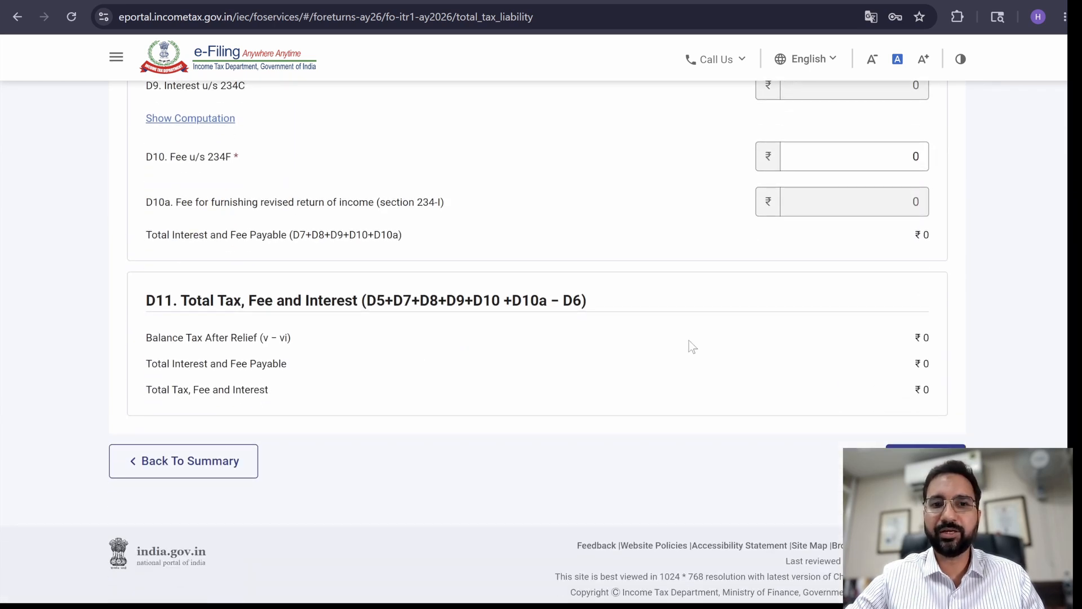
{"action": "scroll", "coordinate": [728, 314], "scroll_direction": "up", "scroll_amount": 1}
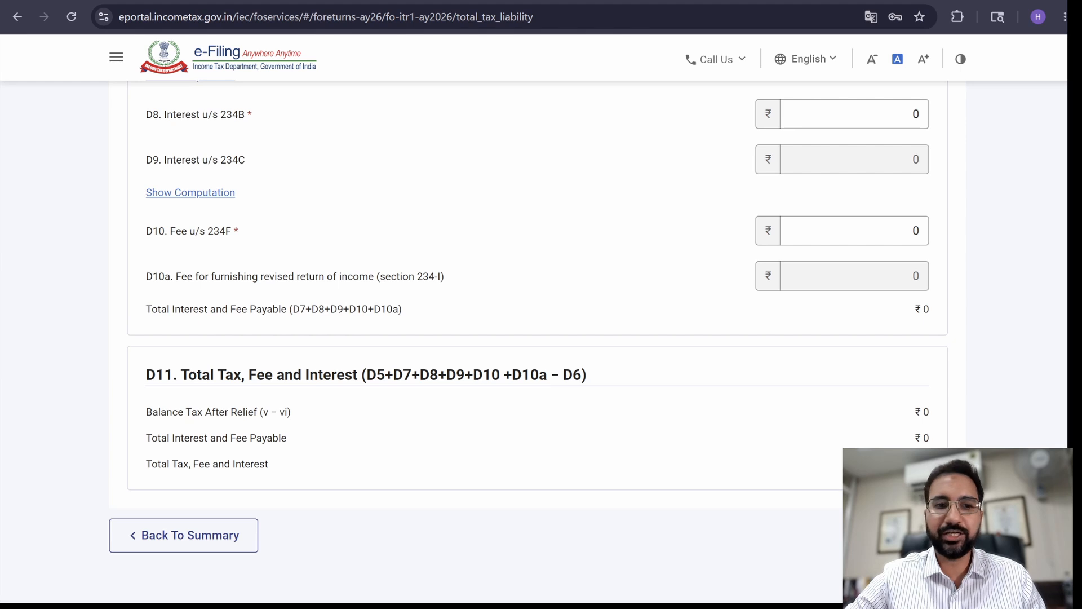
{"action": "left_click", "coordinate": [920, 535]}
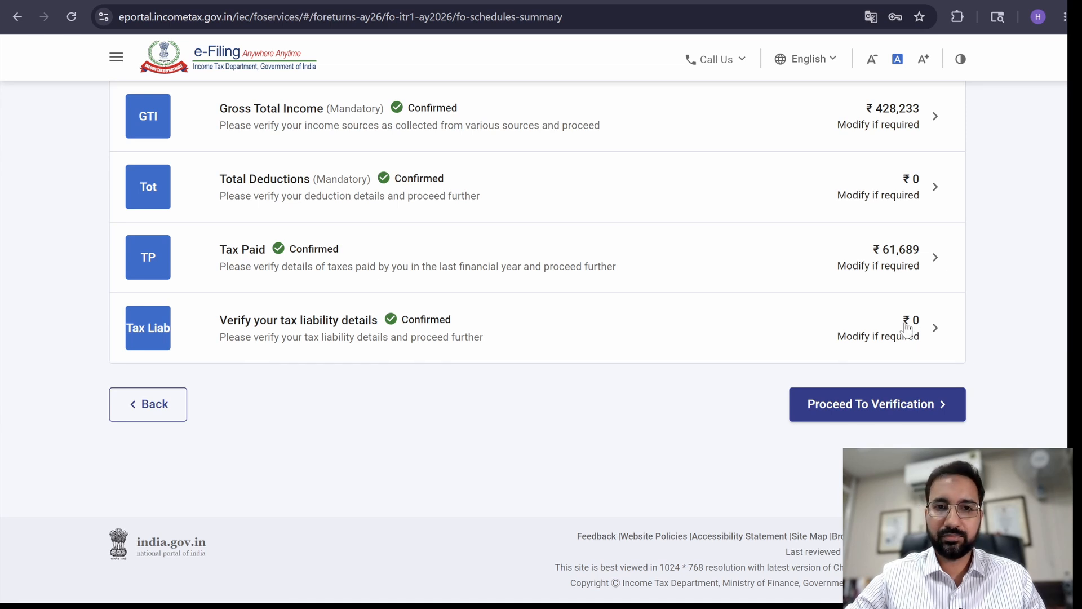
- Reopen Tax Paid, open the Schedule TDS2 entry for editing to check its year of tax deduction, and return without saving
{"action": "left_click", "coordinate": [683, 261]}
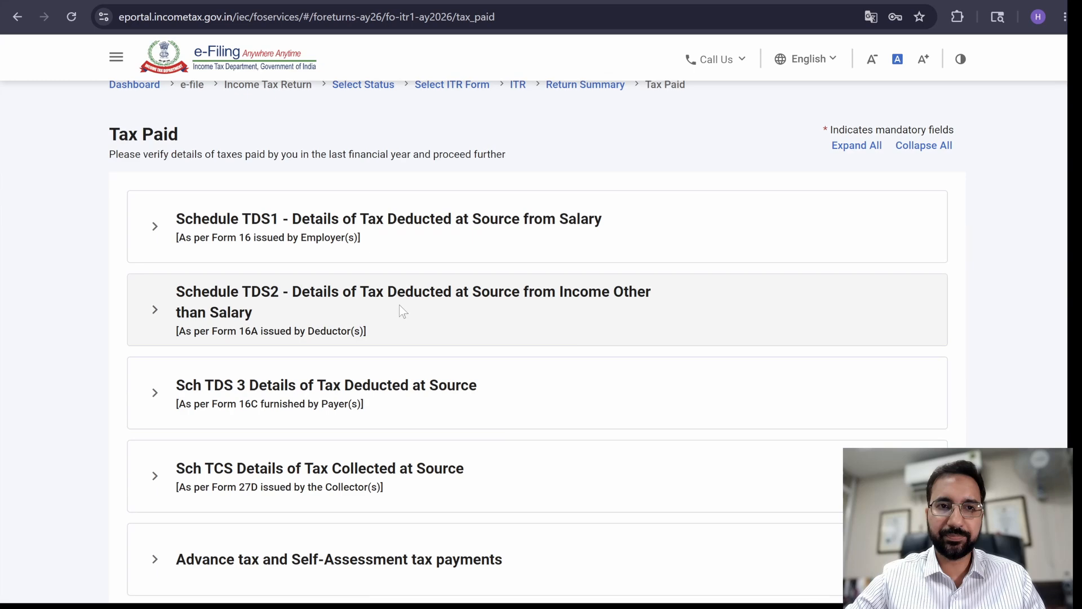
{"action": "left_click", "coordinate": [343, 314]}
{"action": "scroll", "coordinate": [158, 416], "scroll_direction": "down", "scroll_amount": 1}
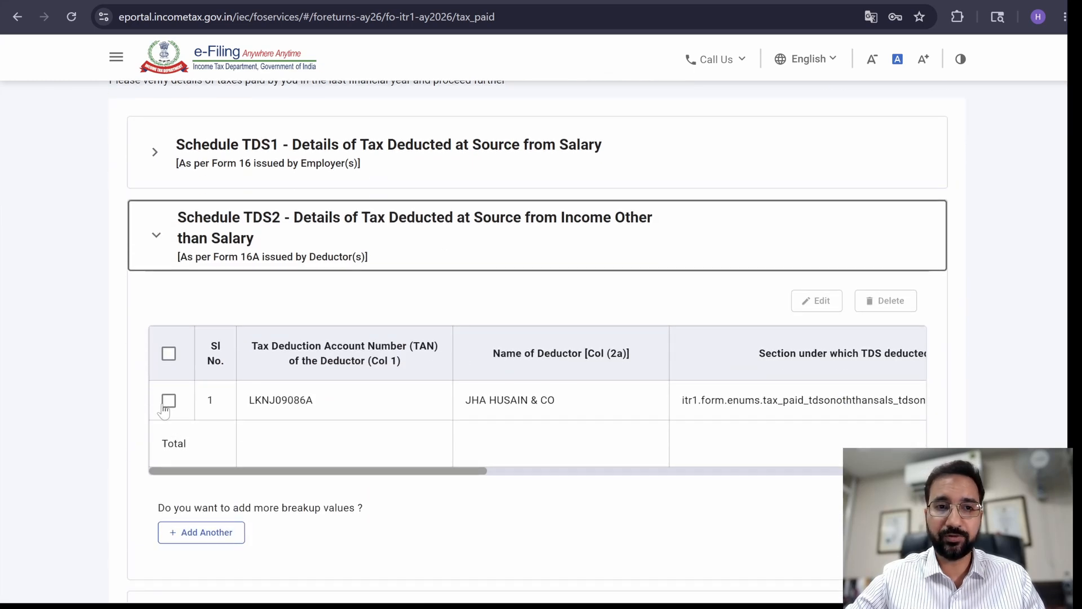
{"action": "left_click", "coordinate": [169, 401]}
{"action": "left_click_drag", "start_coordinate": [279, 475], "coordinate": [717, 473]}
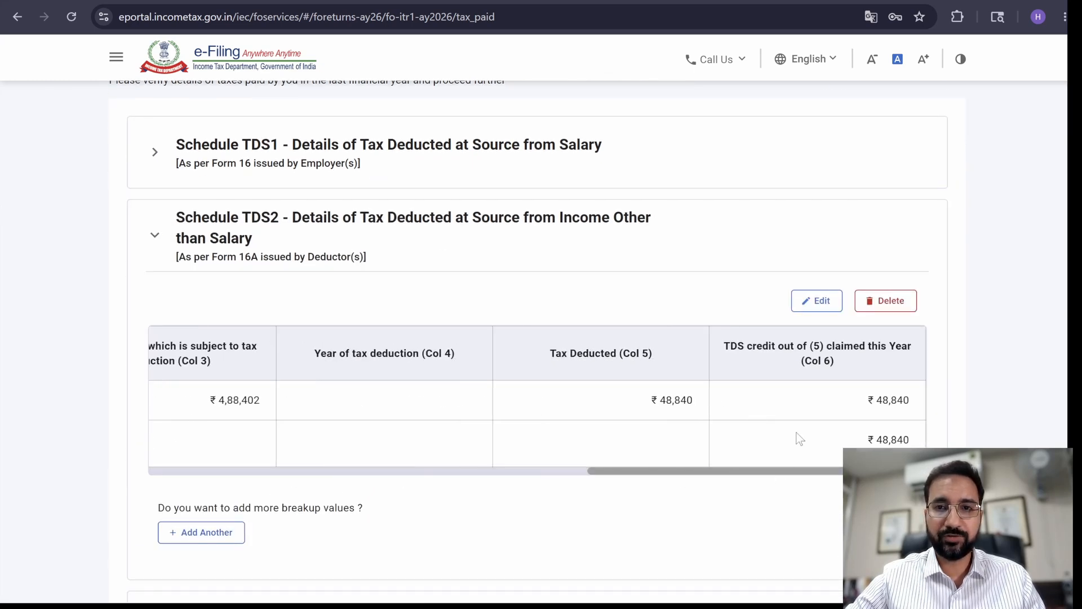
{"action": "left_click", "coordinate": [810, 305]}
{"action": "scroll", "coordinate": [580, 375], "scroll_direction": "down", "scroll_amount": 3}
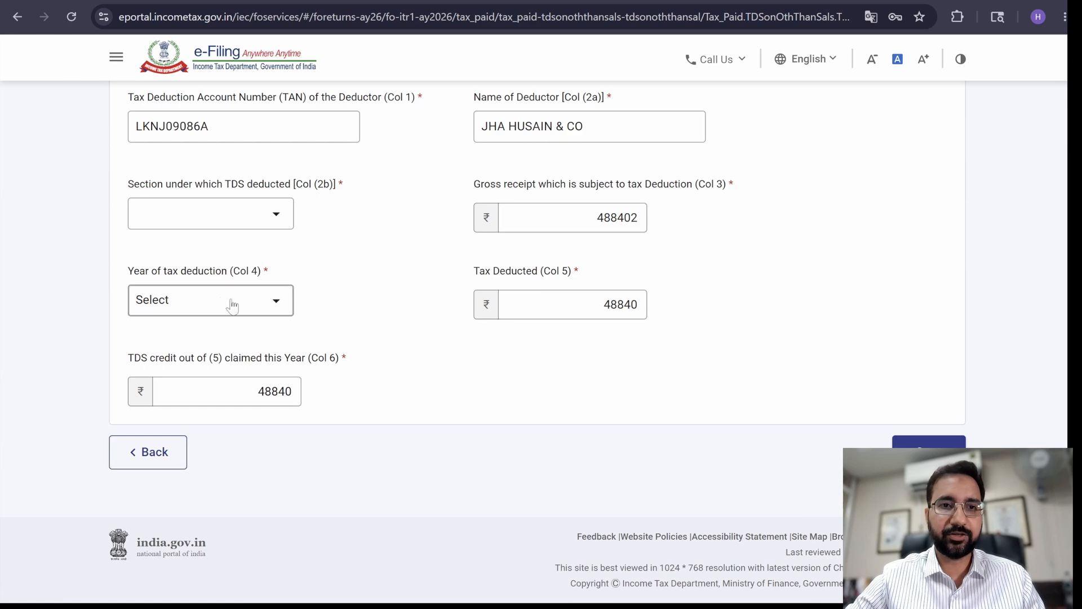
{"action": "left_click", "coordinate": [266, 307]}
{"action": "left_click", "coordinate": [268, 312]}
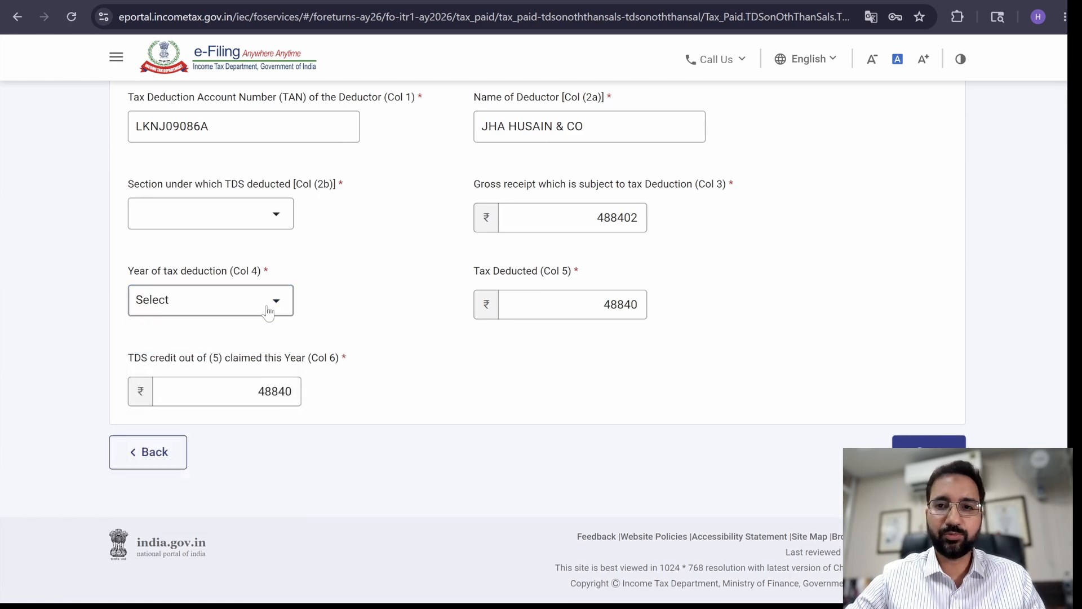
{"action": "left_click", "coordinate": [149, 457]}
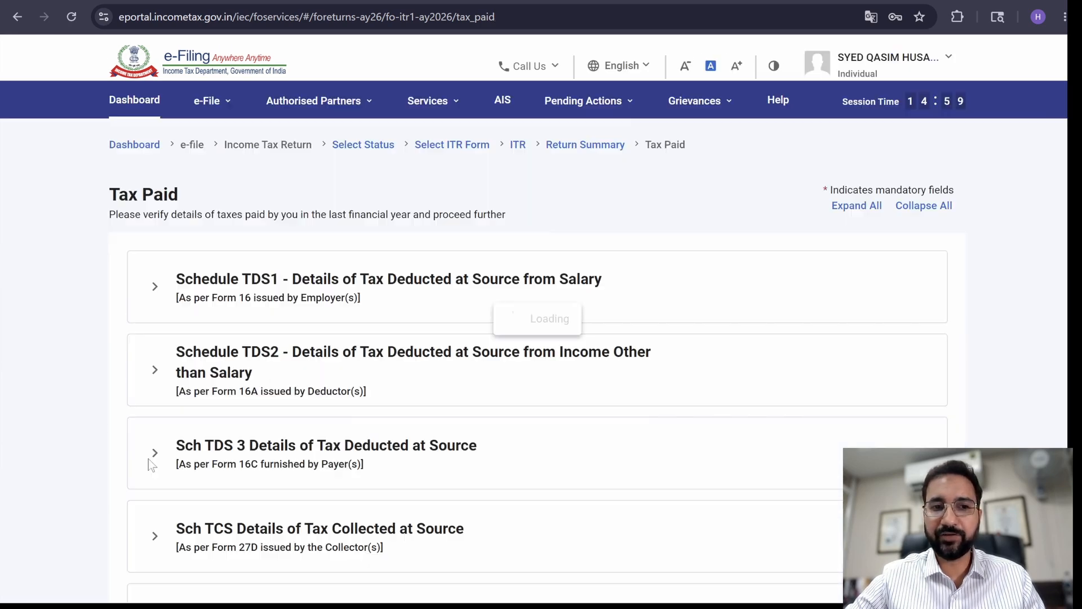
- Confirm the Tax Paid schedule again and review the status of all schedules in the Return Summary
{"action": "scroll", "coordinate": [394, 445], "scroll_direction": "down", "scroll_amount": 10}
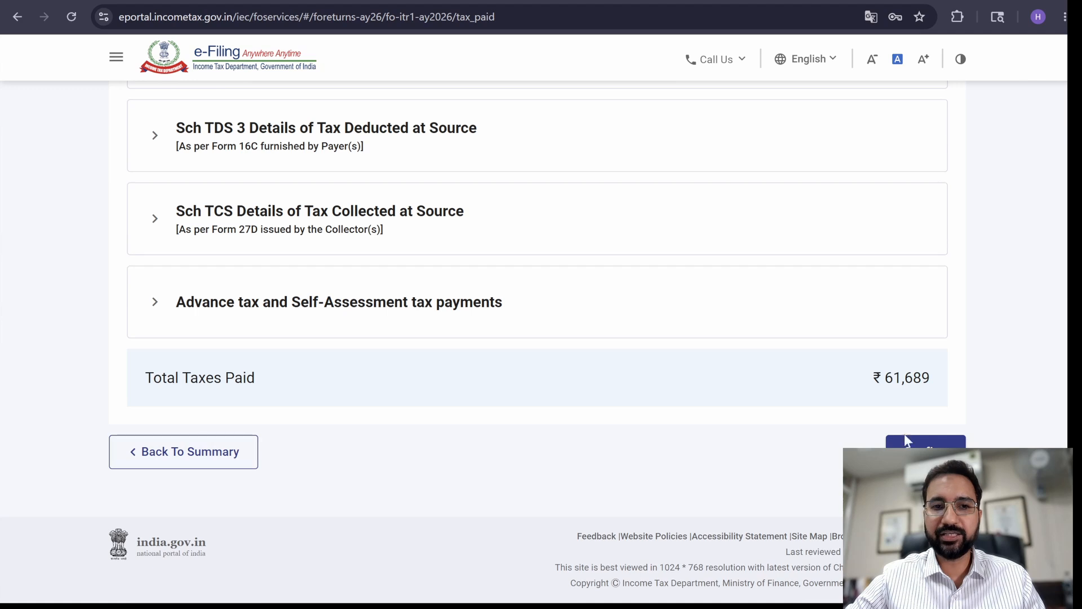
{"action": "left_click", "coordinate": [905, 439]}
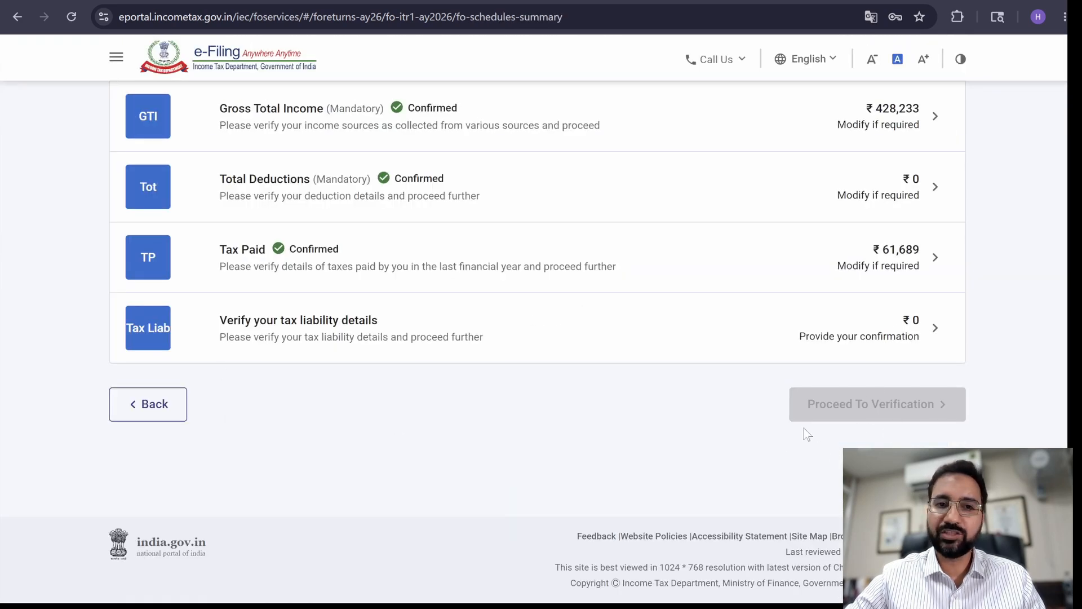
{"action": "scroll", "coordinate": [900, 415], "scroll_direction": "up", "scroll_amount": 2}
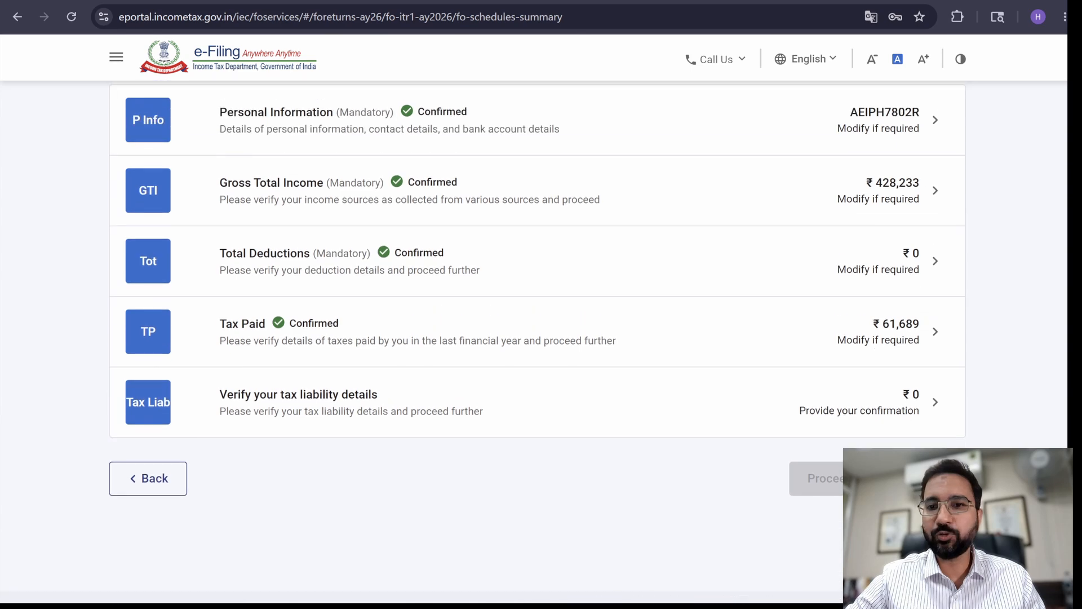
{"action": "scroll", "coordinate": [901, 415], "scroll_direction": "up", "scroll_amount": 4}
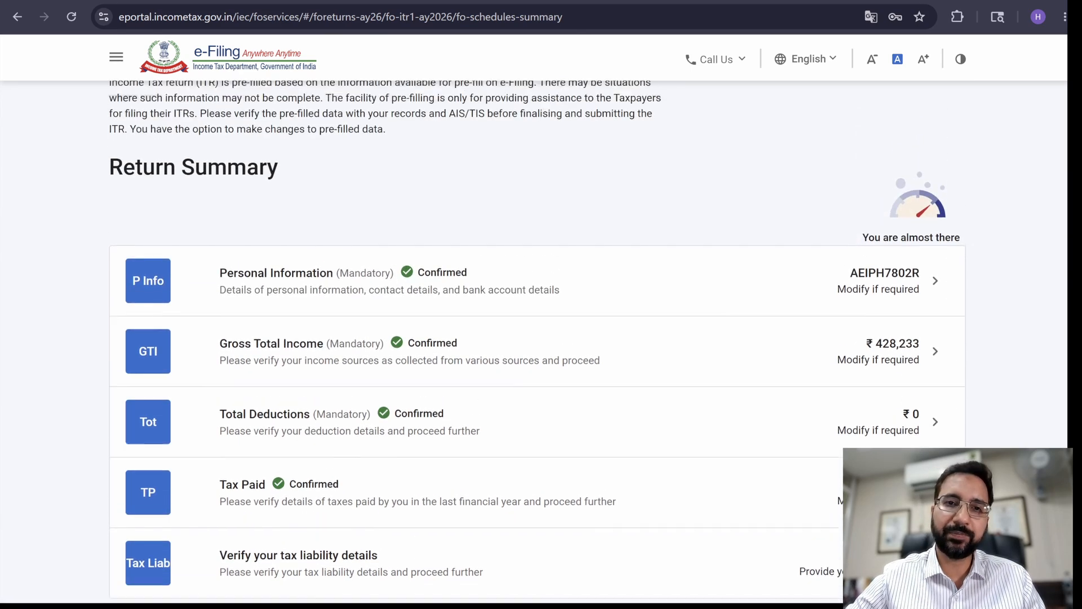
{"action": "scroll", "coordinate": [536, 338], "scroll_direction": "up", "scroll_amount": 2}
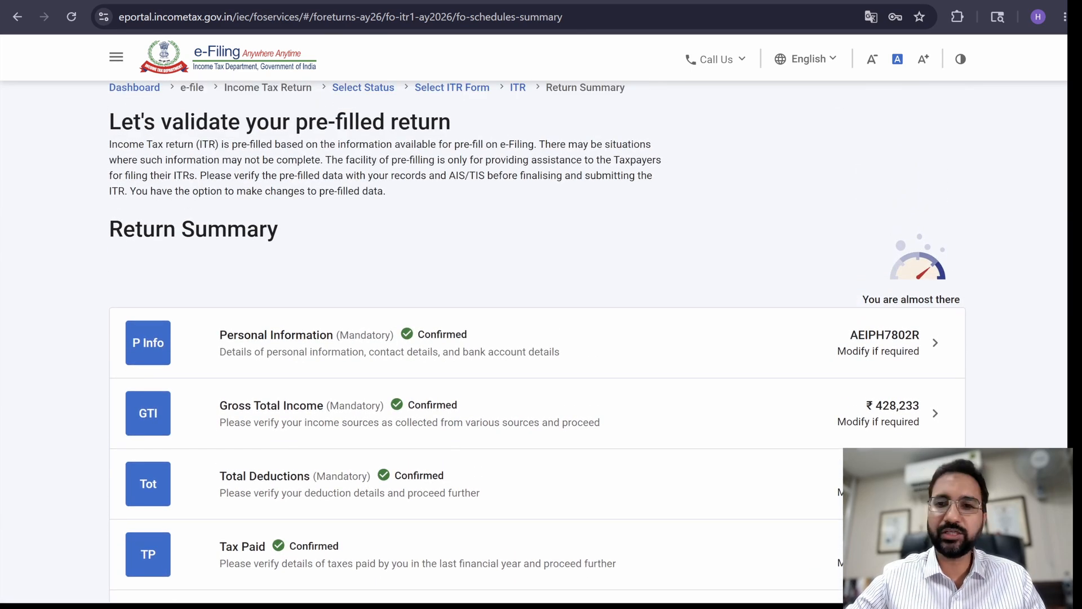
{"action": "scroll", "coordinate": [535, 338], "scroll_direction": "down", "scroll_amount": 4}
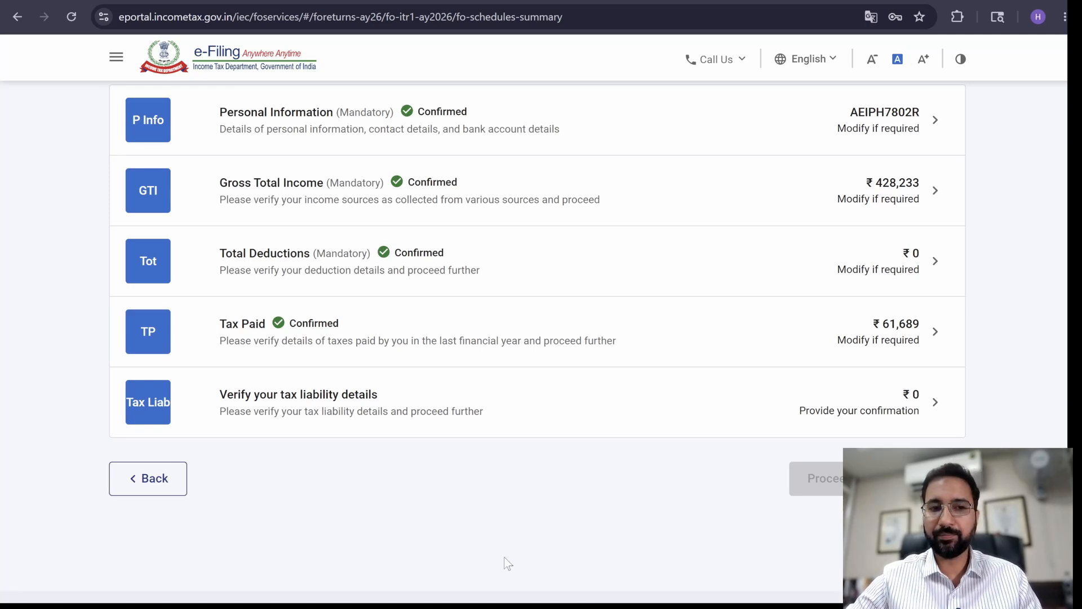
- Go back through the filing reason questionnaire to the ITR 1 start page and dismiss the New Tax Regime notice
{"action": "left_click", "coordinate": [147, 478]}
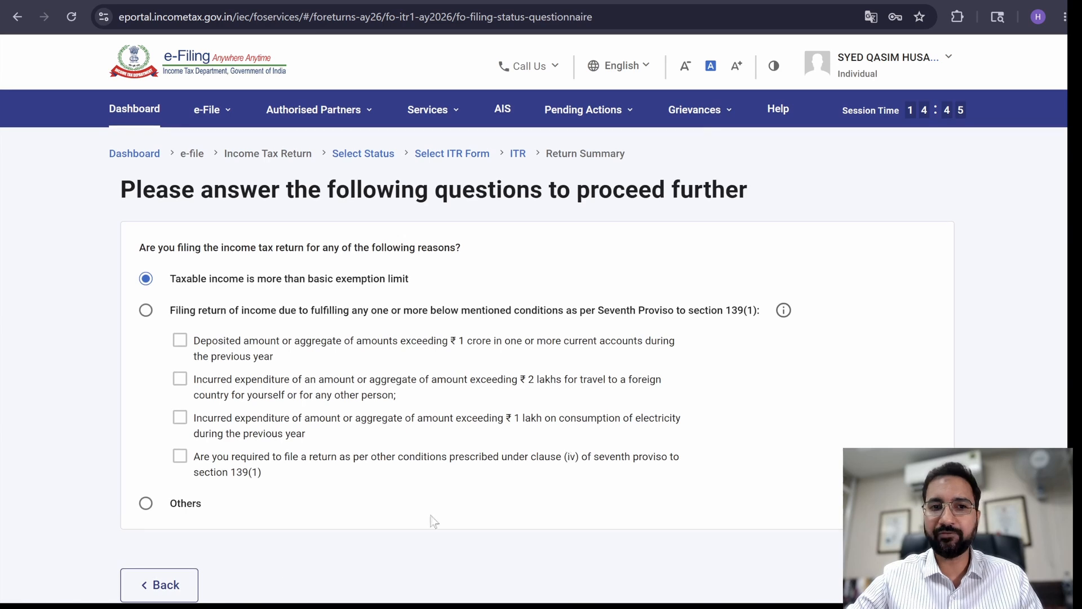
{"action": "left_click", "coordinate": [159, 584]}
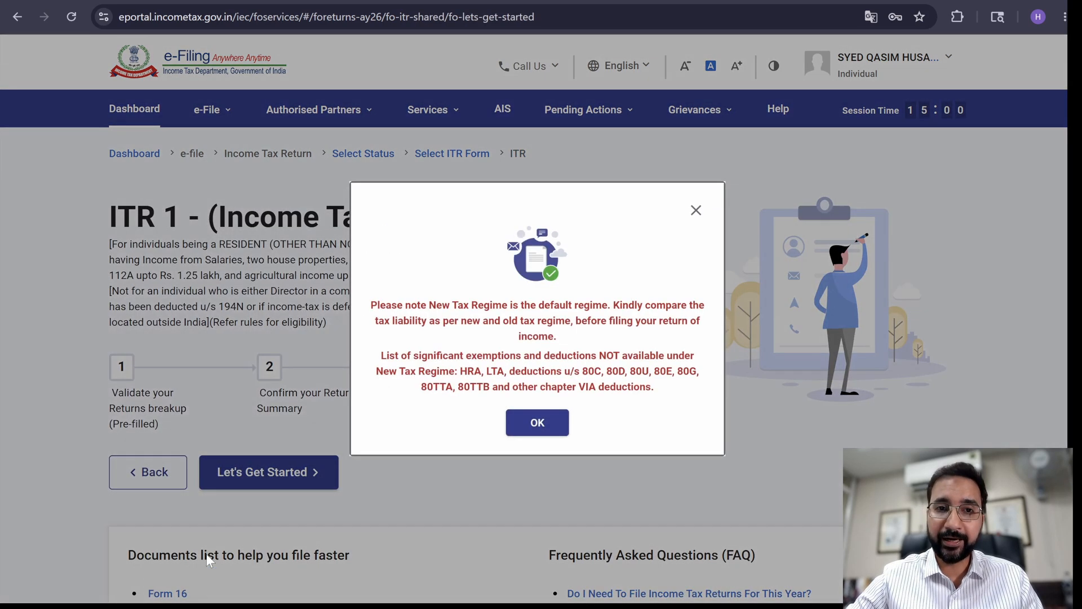
{"action": "left_click", "coordinate": [546, 438]}
{"action": "scroll", "coordinate": [672, 443], "scroll_direction": "down", "scroll_amount": 5}
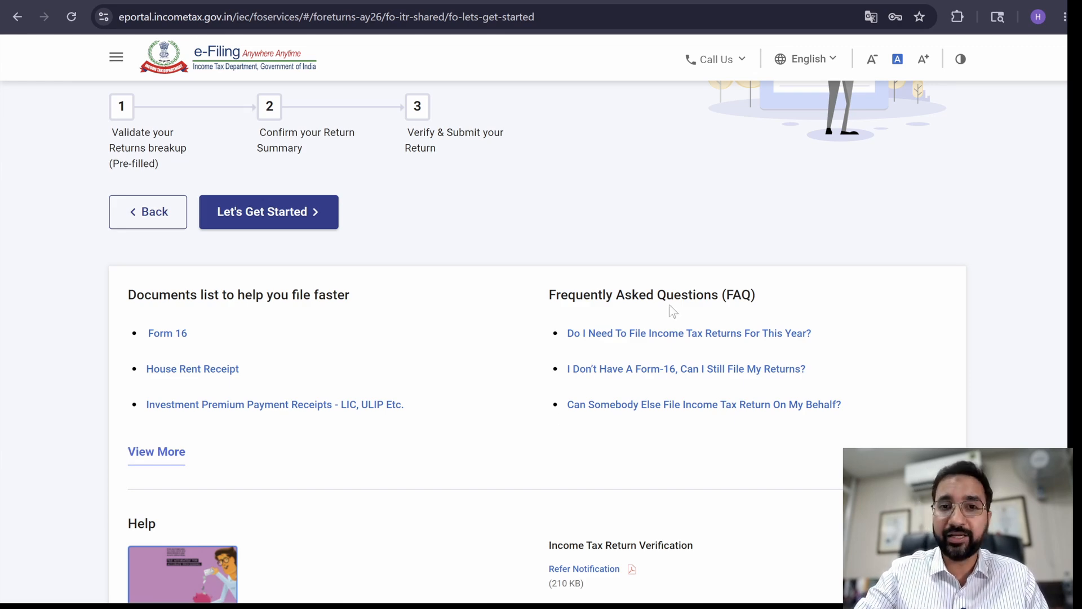
{"action": "scroll", "coordinate": [669, 305], "scroll_direction": "up", "scroll_amount": 5}
{"action": "scroll", "coordinate": [672, 306], "scroll_direction": "down", "scroll_amount": 8}
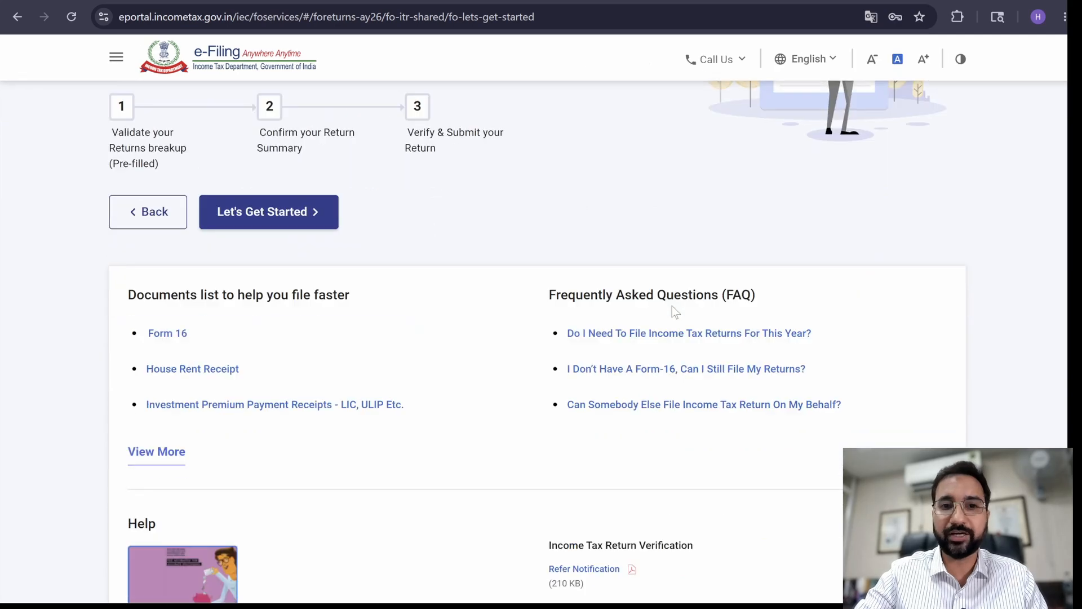
{"action": "scroll", "coordinate": [674, 318], "scroll_direction": "down", "scroll_amount": 1}
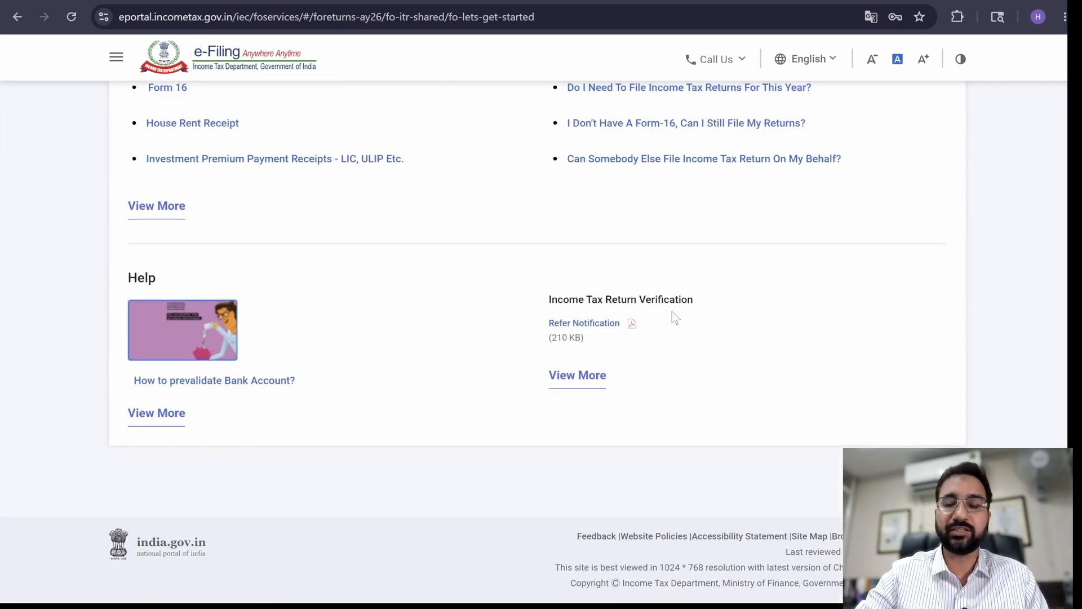